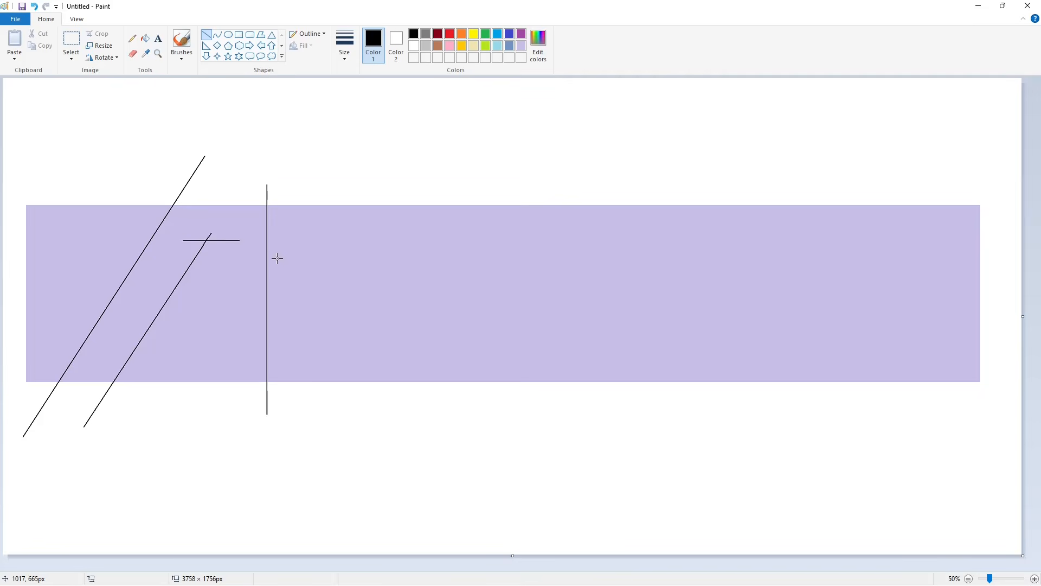
# - Draw a vertical line about 691 px long for the inner edge of the A's right leg
pyautogui.hotkey('ctrl', 'z')
pyautogui.moveTo(220, 230); pyautogui.dragTo(223, 416)
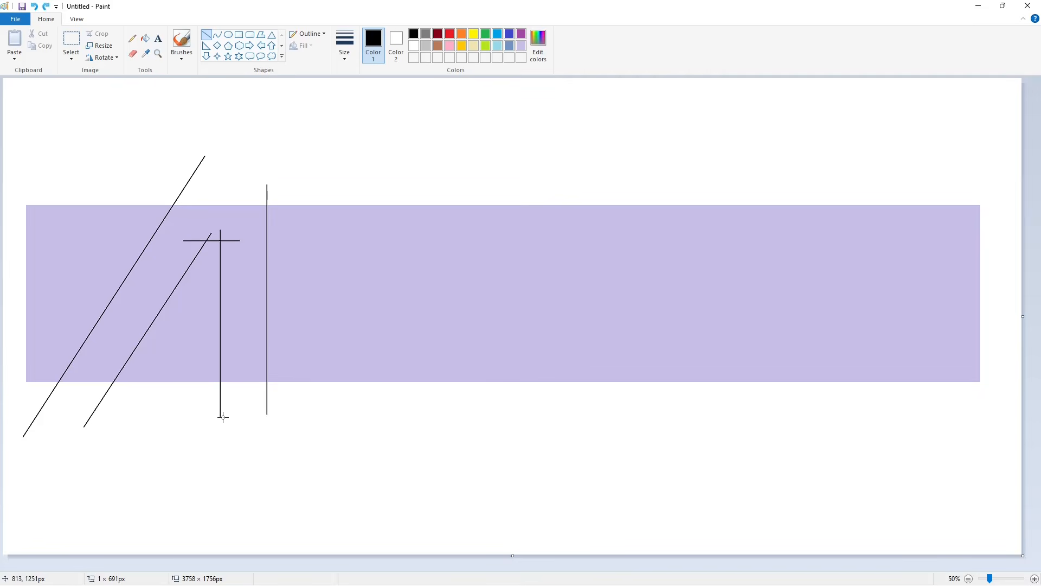
pyautogui.click(145, 37)
pyautogui.click(246, 309)
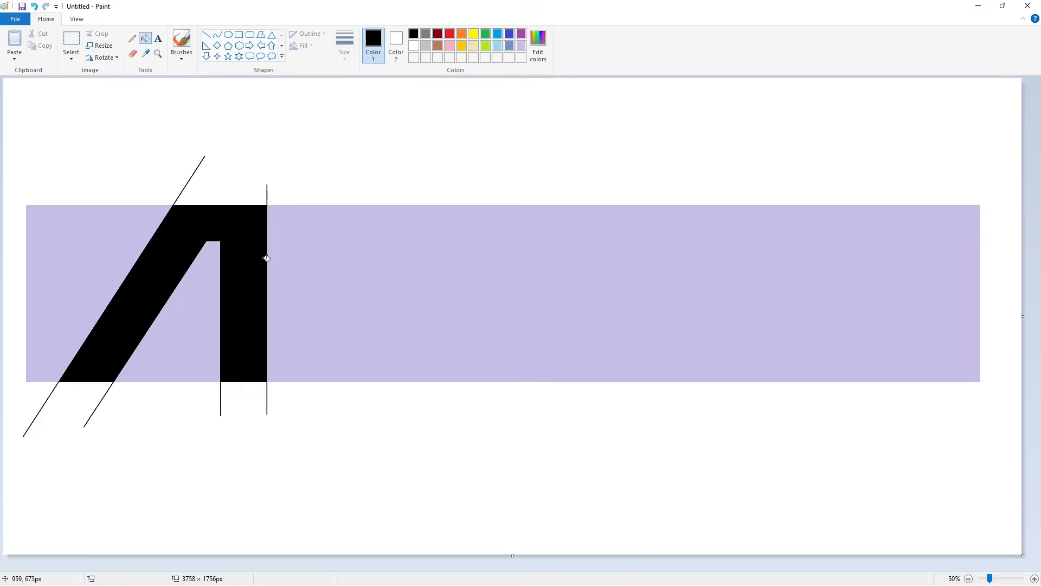
pyautogui.hotkey('ctrl', 'z')
# - Draw a horizontal line about 225 px long below the A's existing inner crossbar line, and fill the letter black
pyautogui.click(206, 35)
pyautogui.moveTo(173, 265)
pyautogui.mouseDown()
pyautogui.moveTo(234, 265)
pyautogui.moveTo(200, 257)
pyautogui.mouseUp()
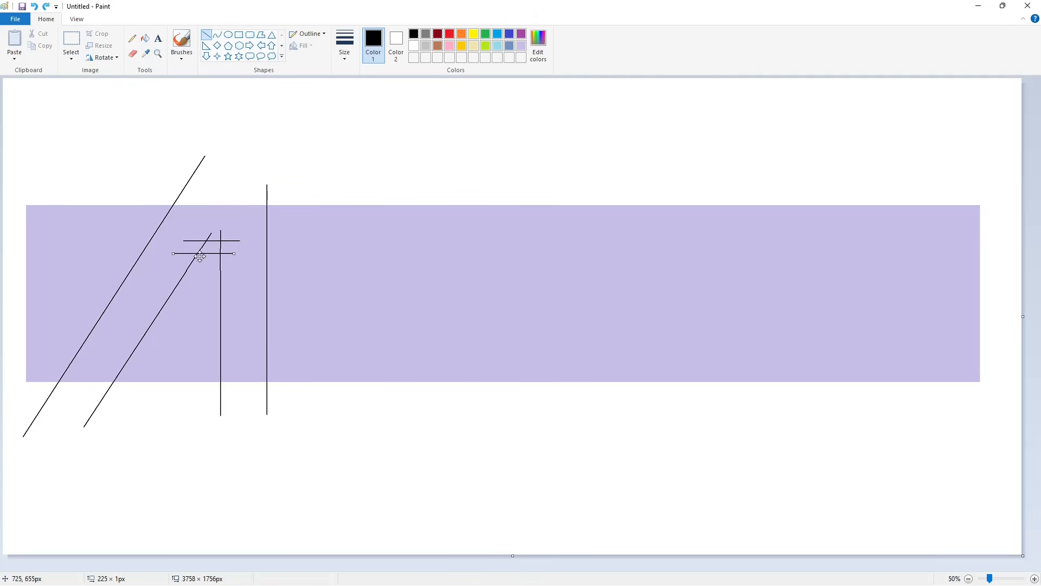
pyautogui.click(145, 38)
pyautogui.click(251, 236)
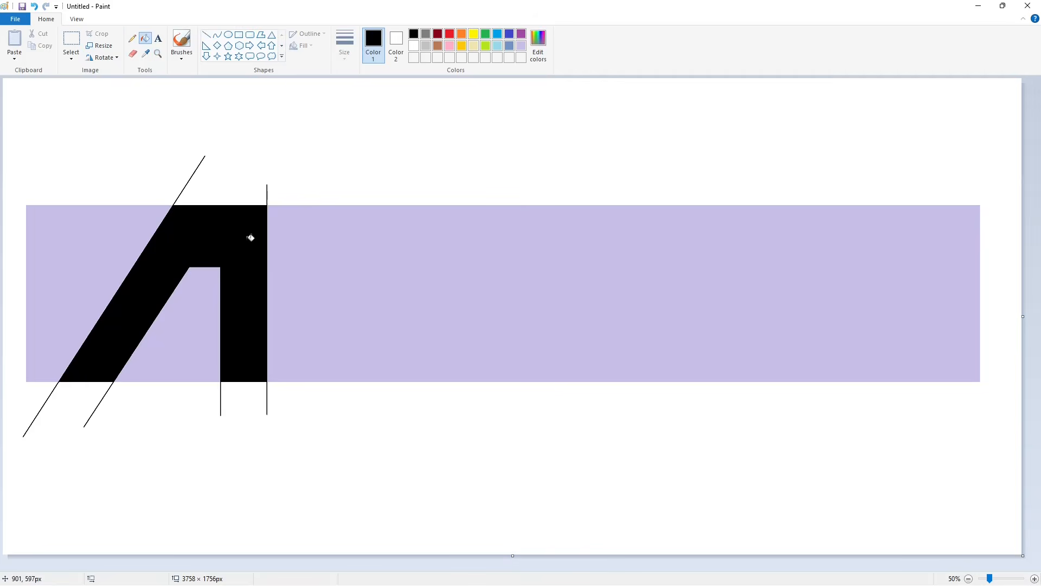
# - Draw a circle beside the A and resize it to about 370 by 383 px, reaching the purple band's upper edge
pyautogui.click(228, 35)
pyautogui.moveTo(268, 210); pyautogui.dragTo(364, 301)
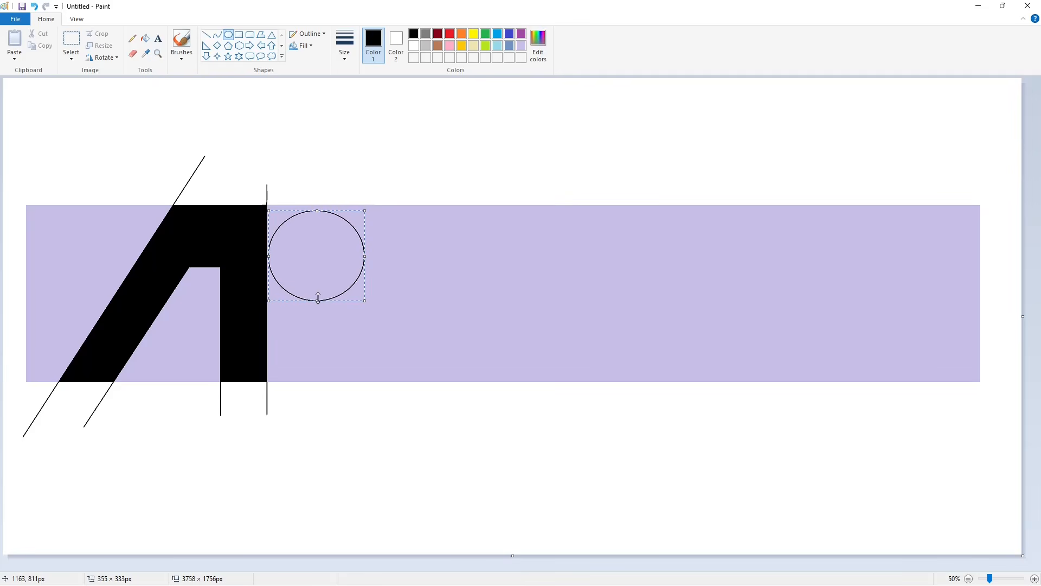
pyautogui.moveTo(318, 299); pyautogui.dragTo(318, 305)
pyautogui.moveTo(317, 210); pyautogui.dragTo(319, 204)
pyautogui.moveTo(364, 254); pyautogui.dragTo(369, 255)
pyautogui.moveTo(318, 304); pyautogui.dragTo(319, 307)
pyautogui.moveTo(320, 205); pyautogui.dragTo(321, 203)
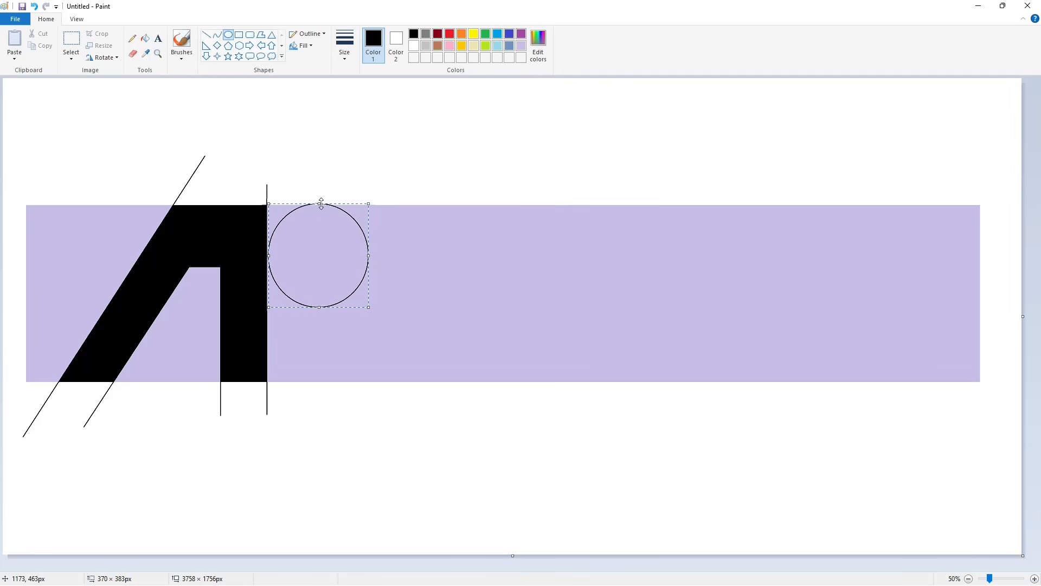
pyautogui.click(394, 242)
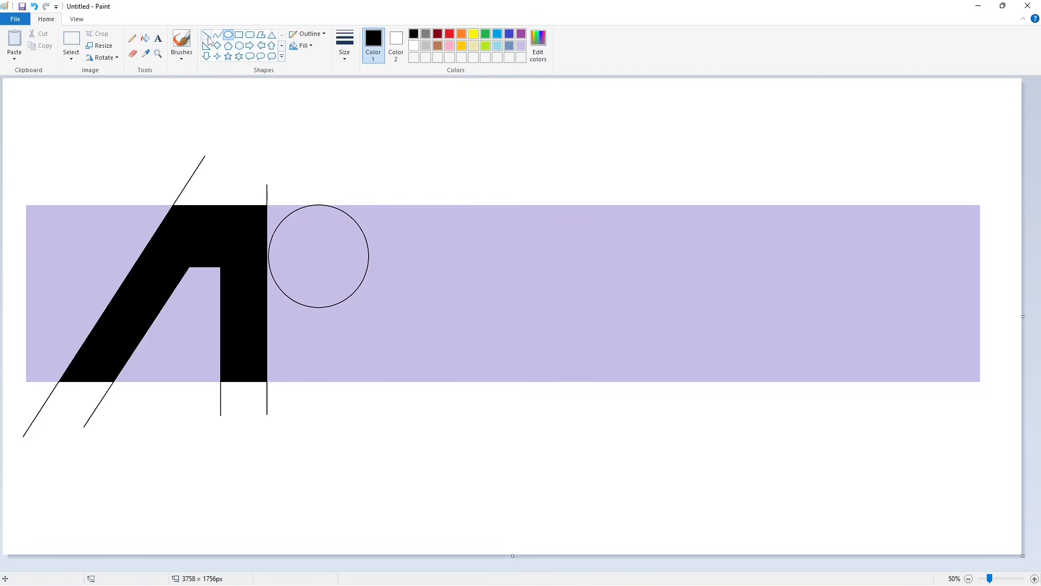
# - Draw a circle about 387 by 383 px against the band's lower edge, with a small circle about 67 by 69 px inside it
pyautogui.moveTo(378, 278); pyautogui.dragTo(482, 382)
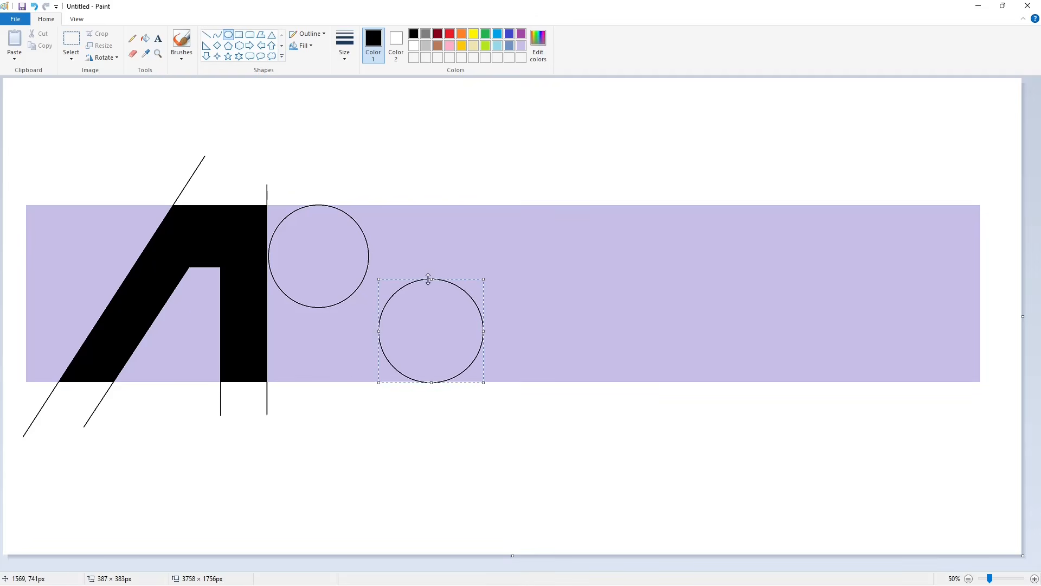
pyautogui.click(619, 341)
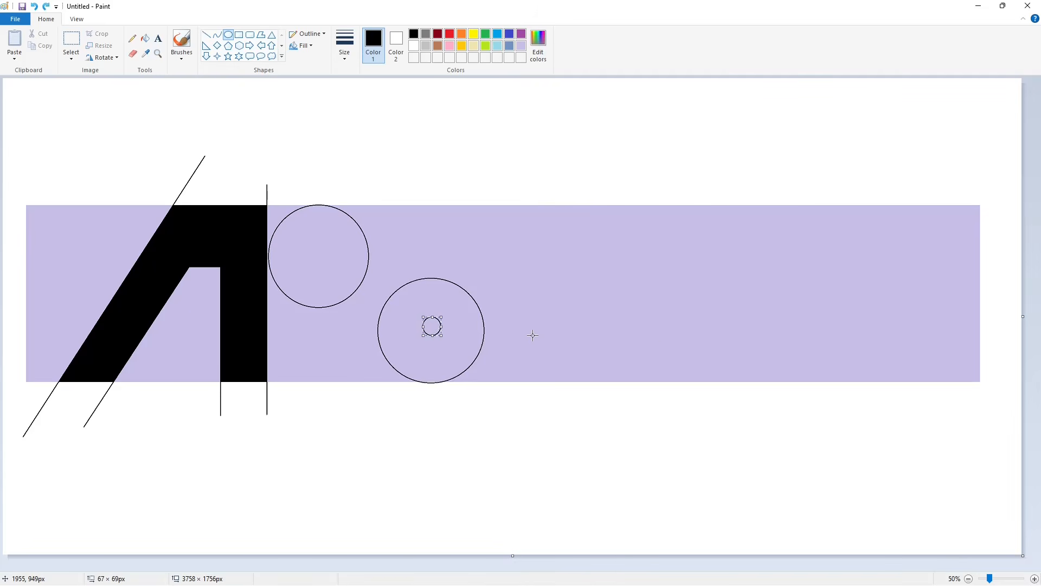
# - Draw dark red lines from the small circle: a horizontal one about 710 px long into the A's leg and a slanted one to the upper circle
pyautogui.scroll(1, 955, 539)
pyautogui.click(437, 33)
pyautogui.click(206, 35)
pyautogui.moveTo(485, 349); pyautogui.dragTo(102, 349)
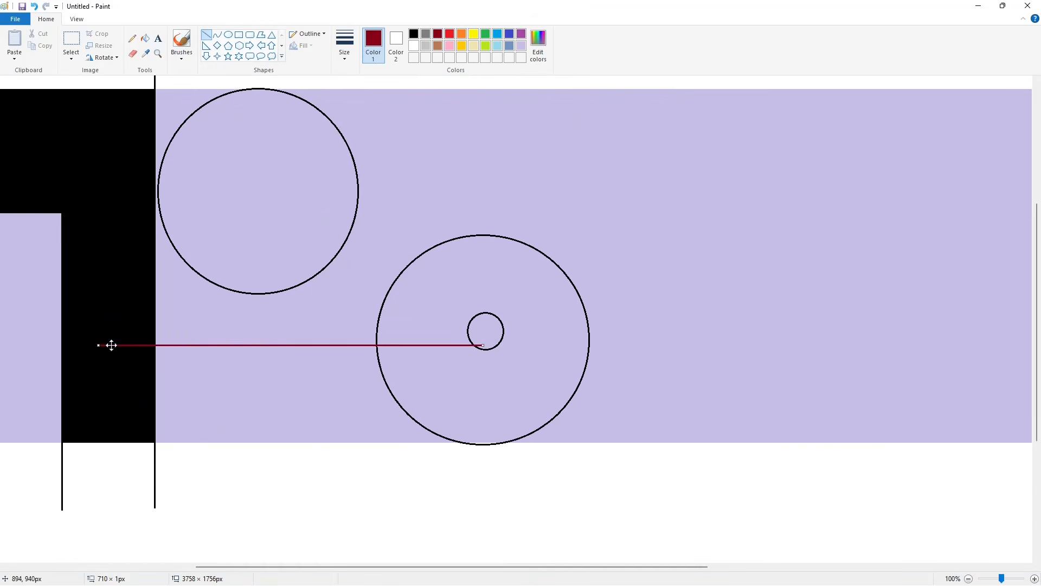
pyautogui.click(969, 578)
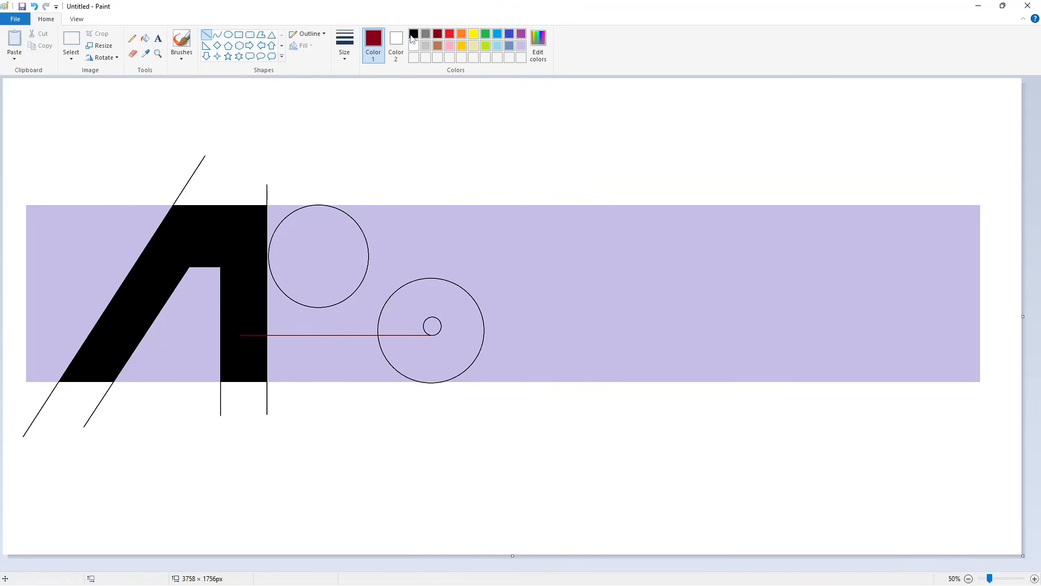
pyautogui.click(651, 396)
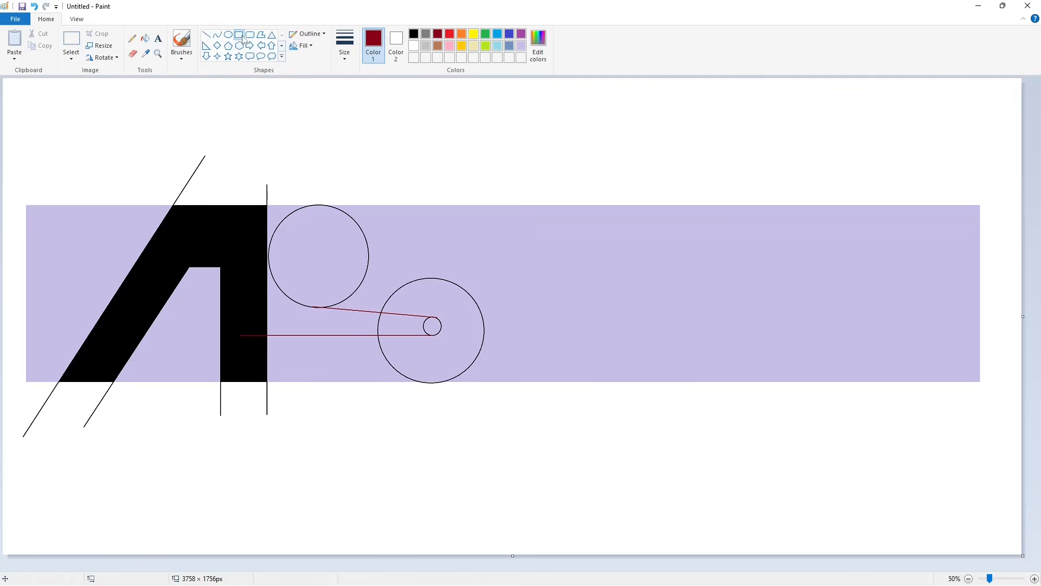
# - Draw a long black rectangle from the upper circle along the band's upper edge, and fill its part inside the band black
pyautogui.moveTo(906, 249); pyautogui.dragTo(326, 183)
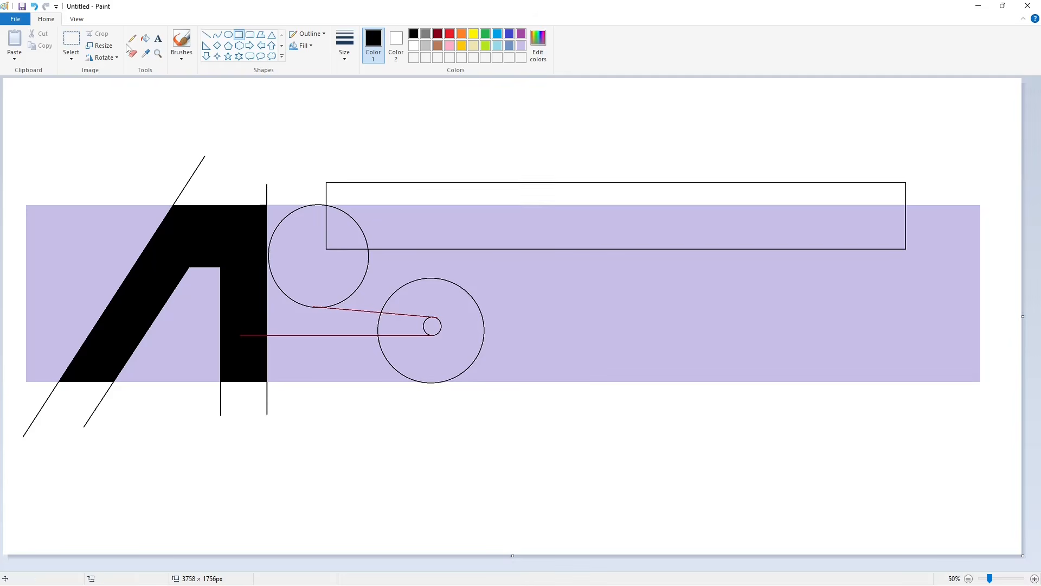
pyautogui.click(145, 38)
pyautogui.click(688, 219)
pyautogui.click(353, 229)
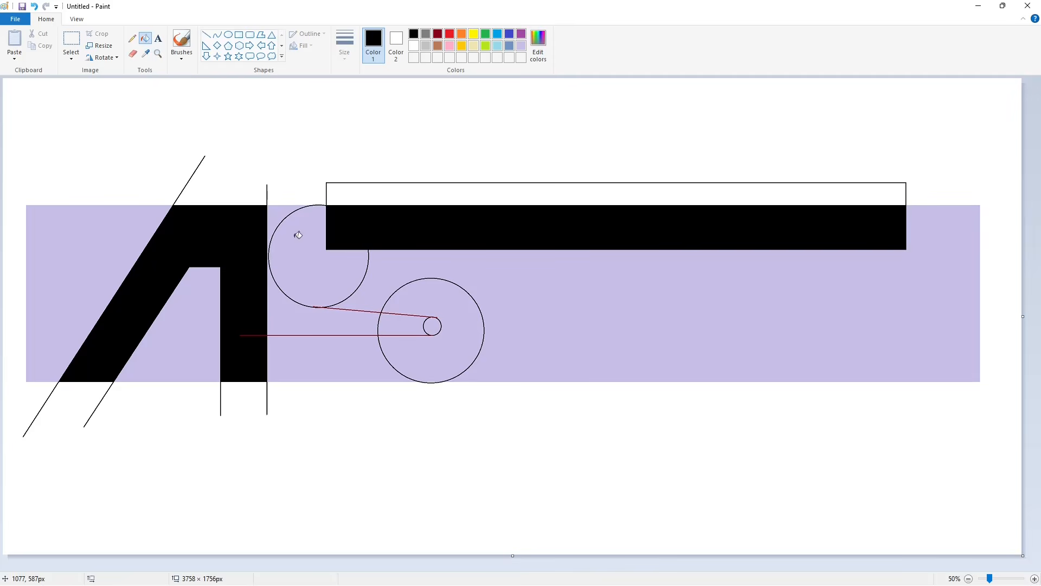
# - Draw a slanted black line from the upper circle to the lower circle's top, and fill the S shape's sections black
pyautogui.click(206, 34)
pyautogui.moveTo(278, 267); pyautogui.dragTo(427, 279)
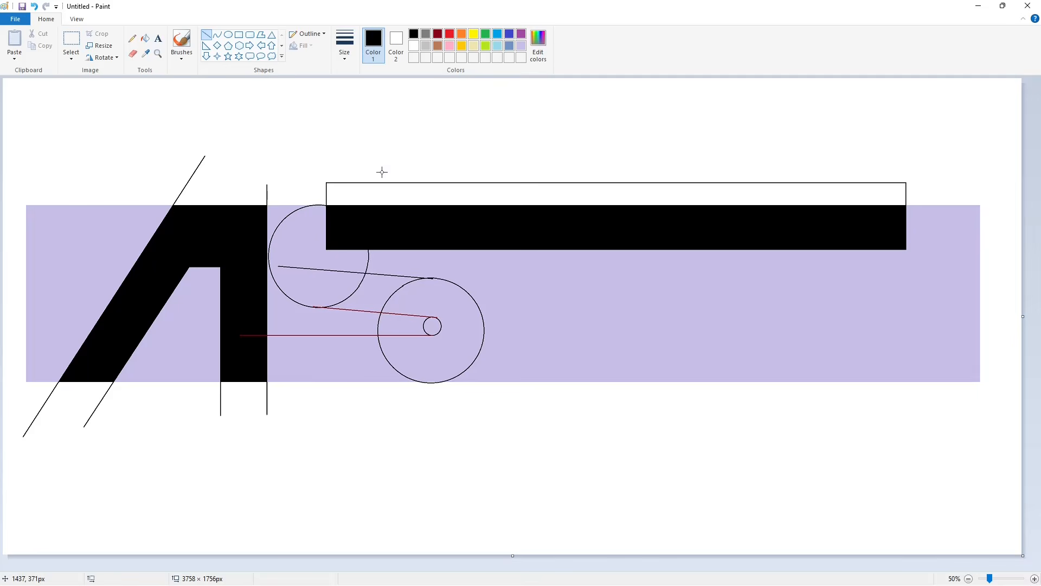
pyautogui.click(145, 38)
pyautogui.click(347, 282)
pyautogui.click(377, 296)
pyautogui.click(449, 306)
pyautogui.click(364, 359)
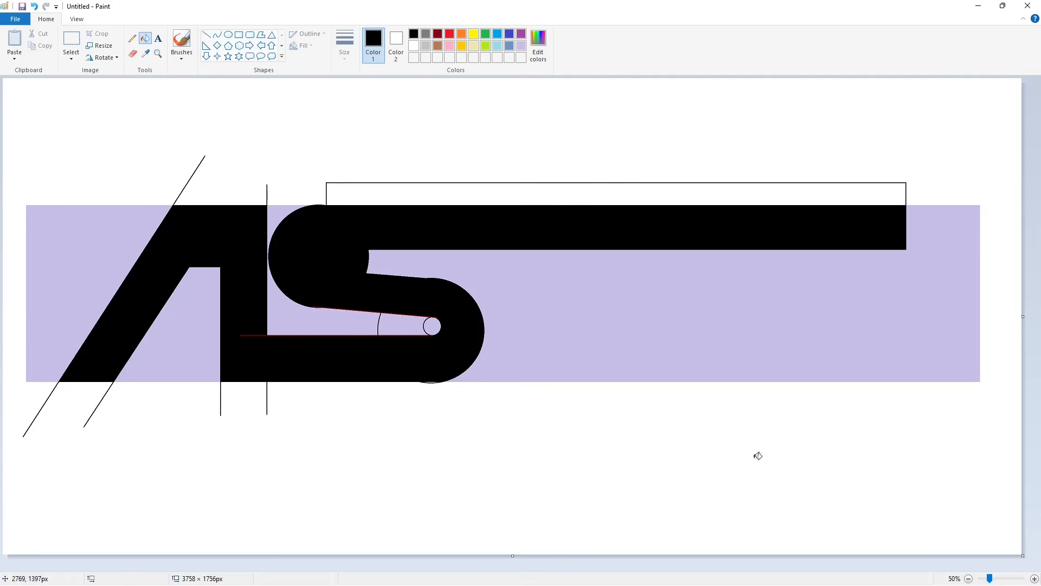
# - Fill the gap between the A and the S white, including the sections inside the lower circles
pyautogui.click(1012, 579)
pyautogui.hscroll(6, 475, 517)
pyautogui.scroll(2, 414, 217)
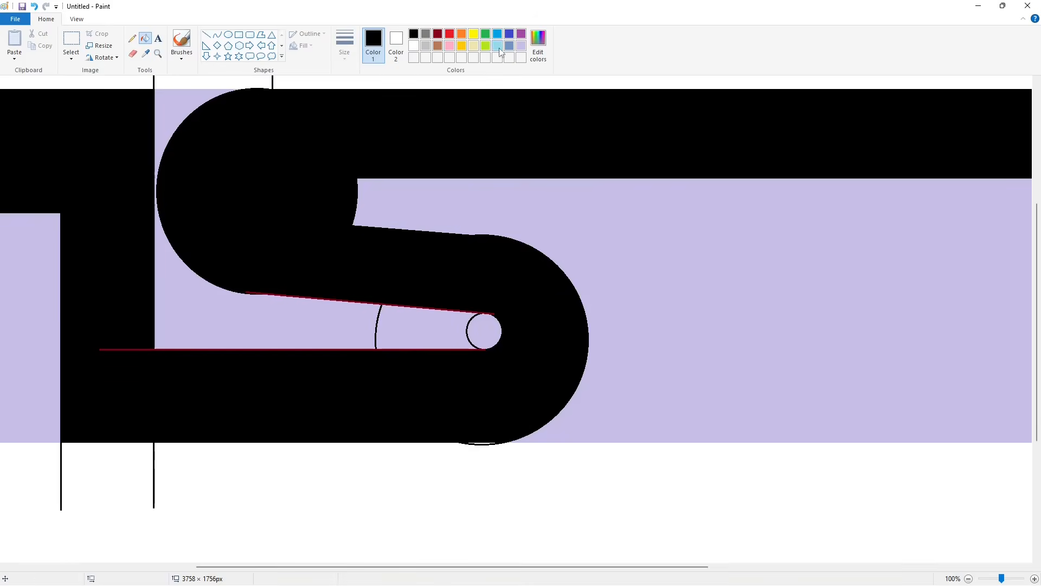
pyautogui.scroll(2, 476, 160)
pyautogui.scroll(-2, 476, 160)
pyautogui.click(347, 445)
pyautogui.hotkey('ctrl', 'z')
pyautogui.click(413, 45)
pyautogui.click(298, 321)
pyautogui.click(423, 328)
pyautogui.click(473, 336)
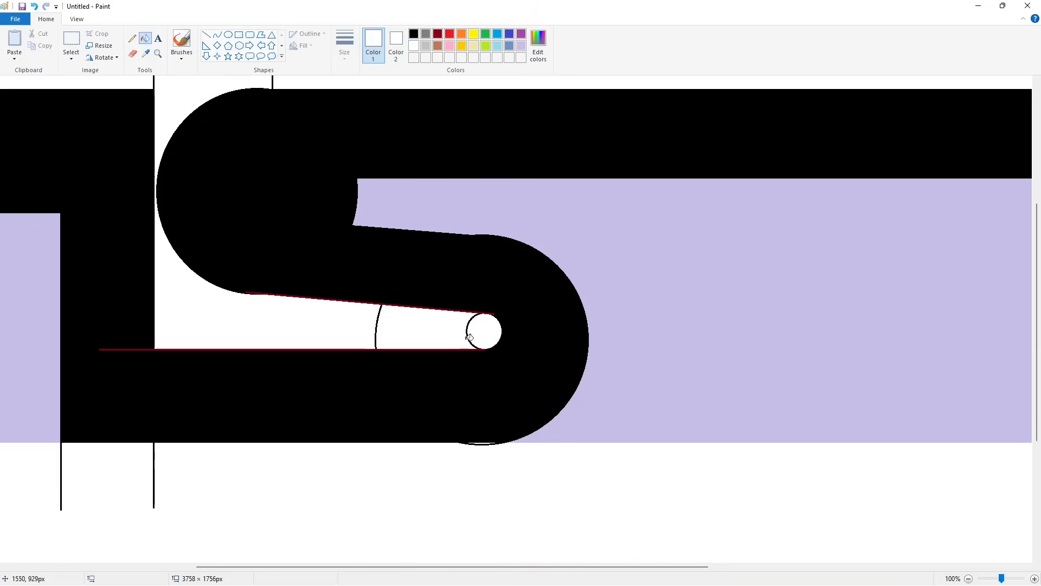
# - Absorb the dark red guide lines by filling the lettering dark red and black again
pyautogui.click(438, 34)
pyautogui.click(397, 101)
pyautogui.click(414, 34)
pyautogui.click(345, 131)
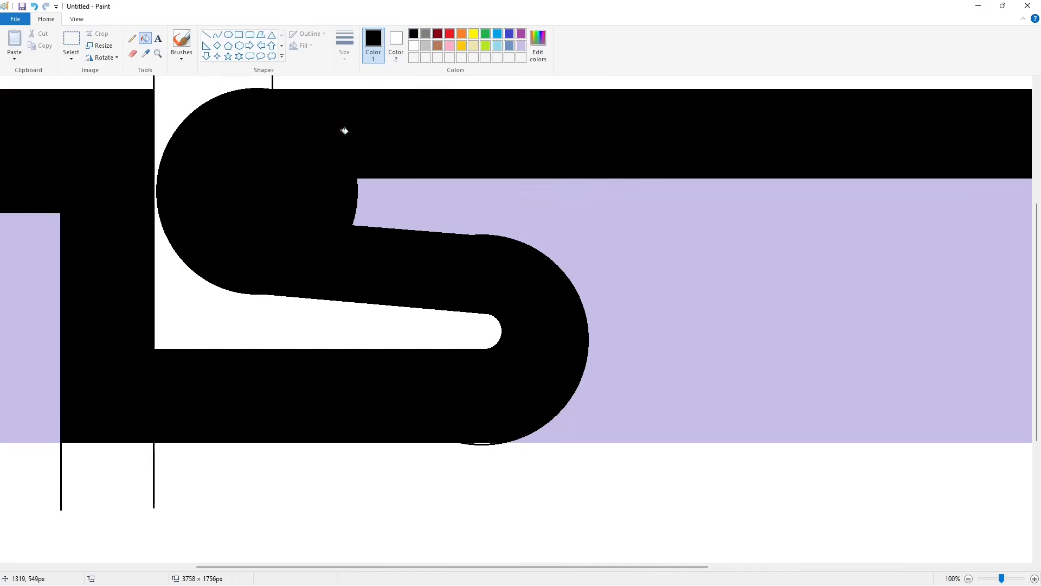
# - Trim the circles' overhang with white lines along the band's edges, and smooth the S's slanted underside with a black line about 466 by 30 px
pyautogui.click(206, 34)
pyautogui.click(413, 45)
pyautogui.click(344, 45)
pyautogui.click(369, 124)
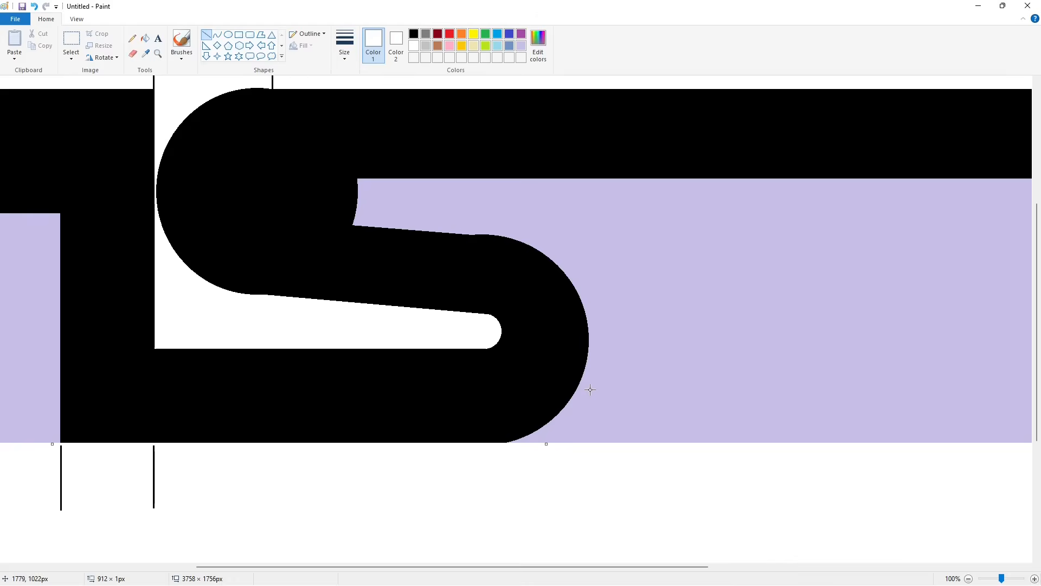
pyautogui.scroll(2, 352, 232)
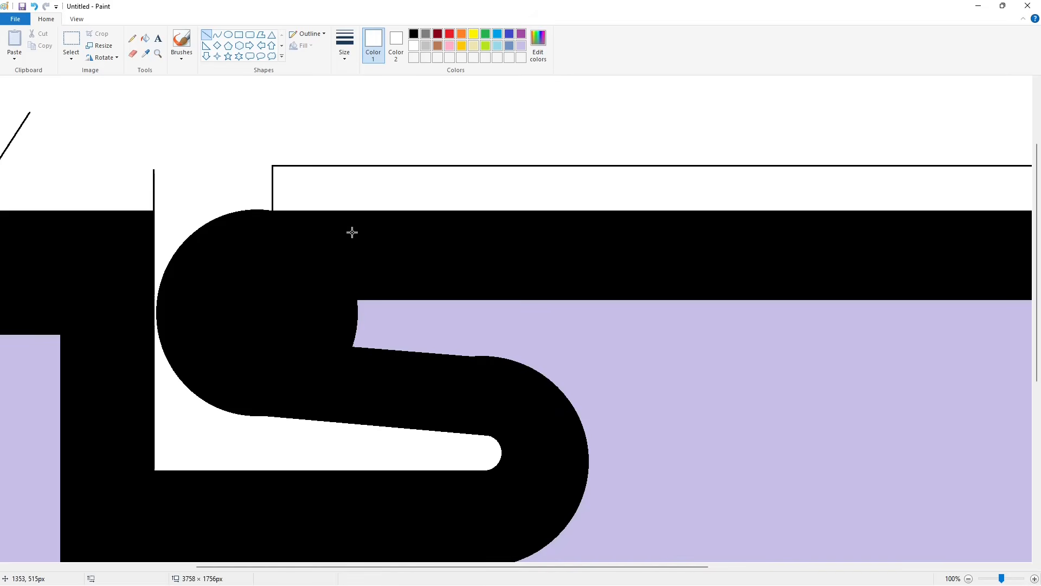
pyautogui.click(380, 211)
pyautogui.scroll(-2, 400, 345)
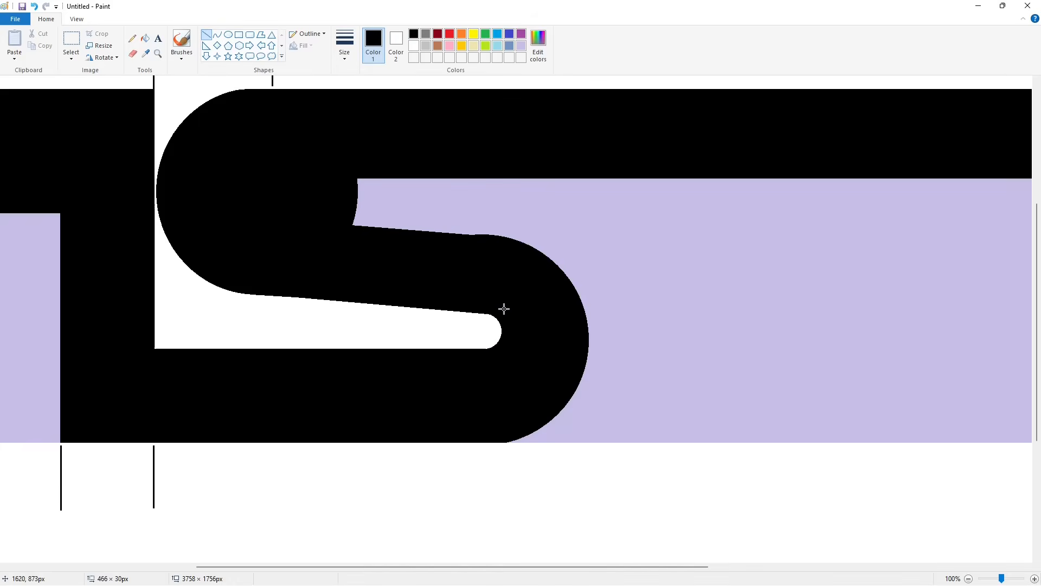
# - Fill the purple area between the A's legs white
pyautogui.click(145, 38)
pyautogui.click(413, 45)
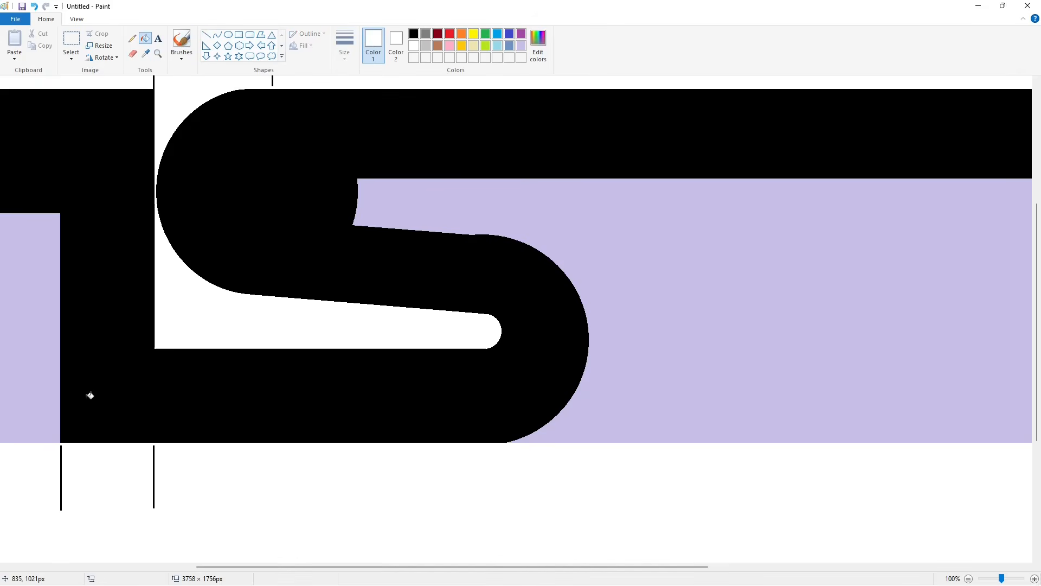
pyautogui.click(52, 401)
pyautogui.hscroll(3, 199, 499)
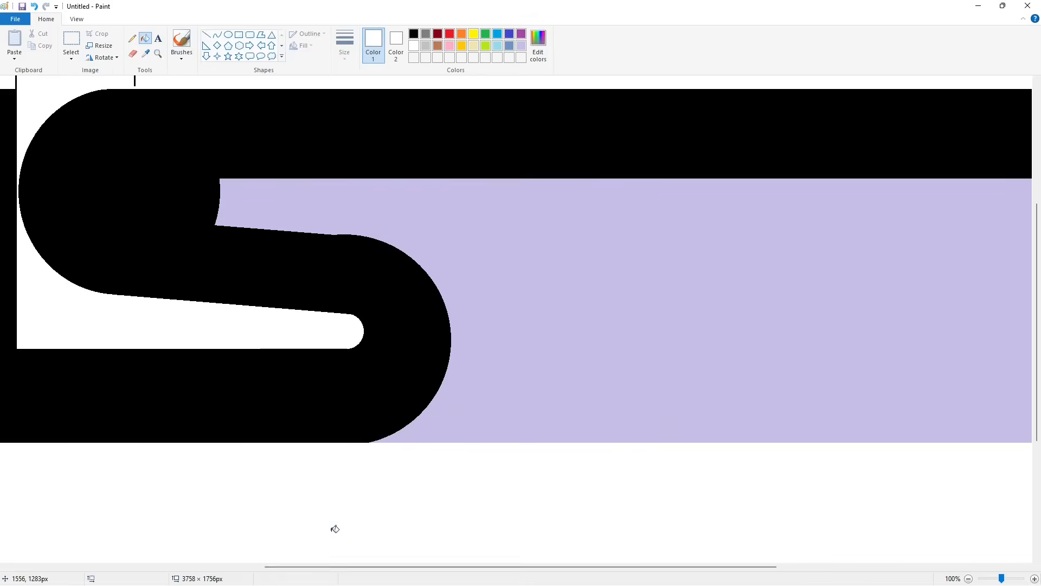
pyautogui.scroll(2, 456, 517)
pyautogui.scroll(-1, 939, 519)
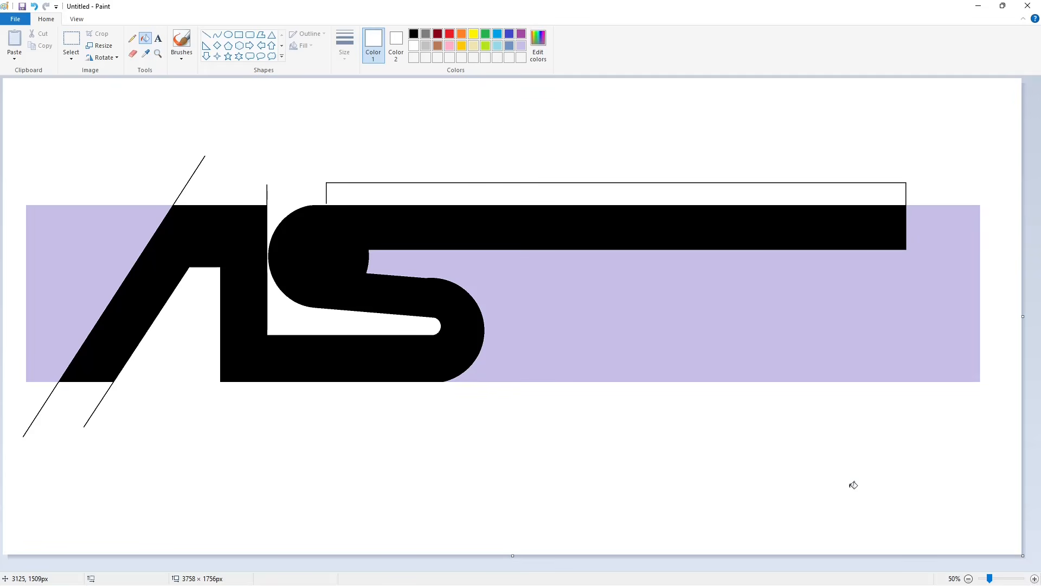
# - Draw a white vertical line across the long bar and a lavender horizontal line about 1040 px long through the A and S at the bar's lower edge
pyautogui.click(208, 35)
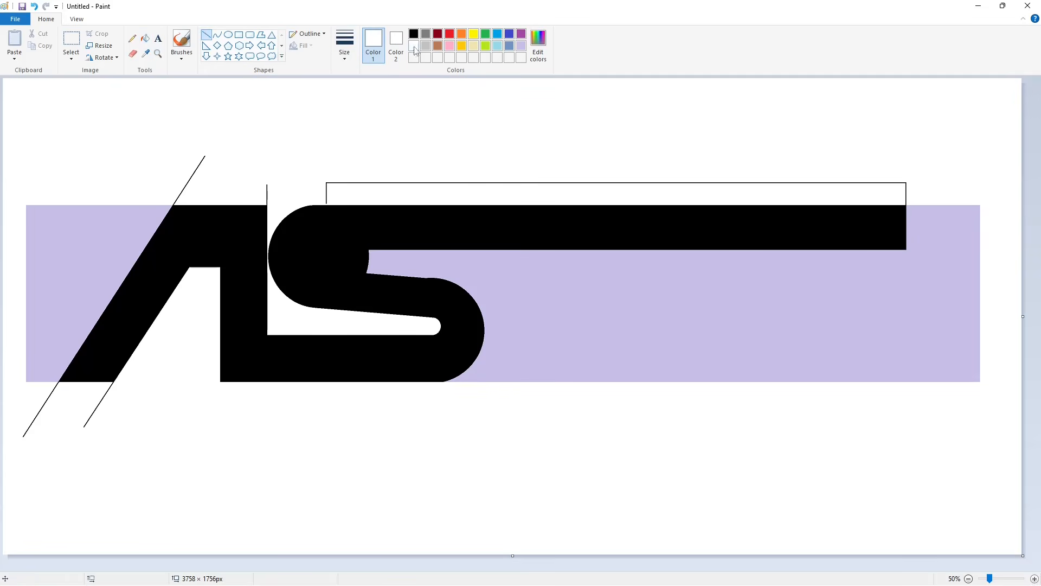
pyautogui.scroll(1, 791, 472)
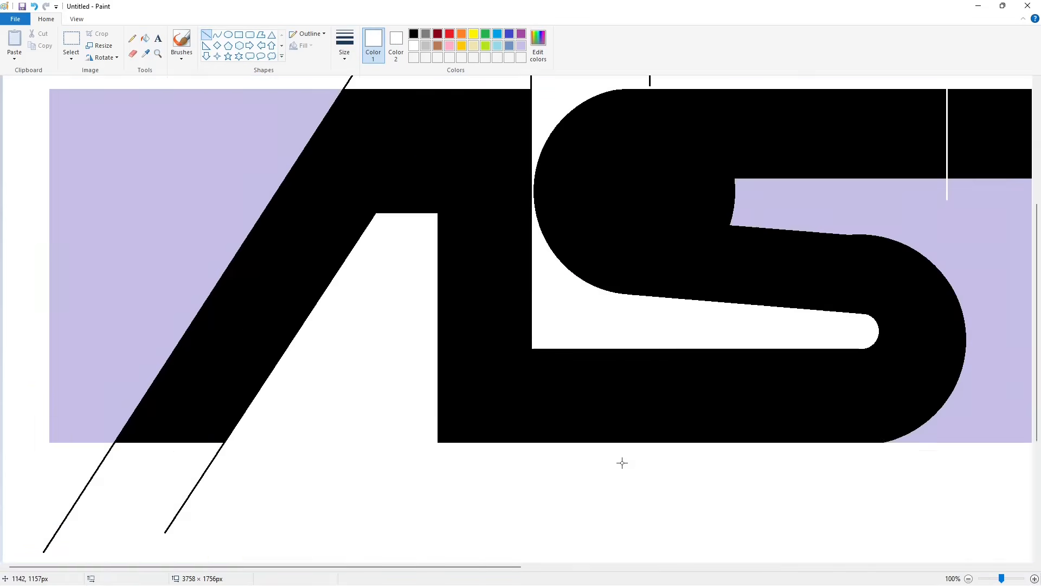
pyautogui.scroll(2, 621, 463)
pyautogui.moveTo(788, 302); pyautogui.dragTo(224, 302)
pyautogui.click(522, 45)
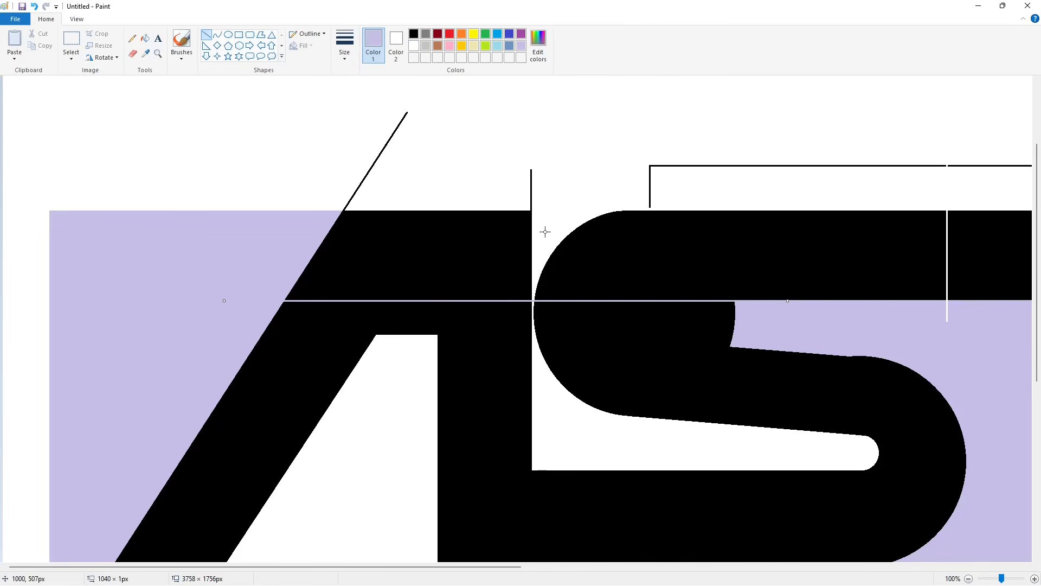
pyautogui.scroll(-1, 504, 263)
pyautogui.moveTo(143, 250); pyautogui.dragTo(503, 284)
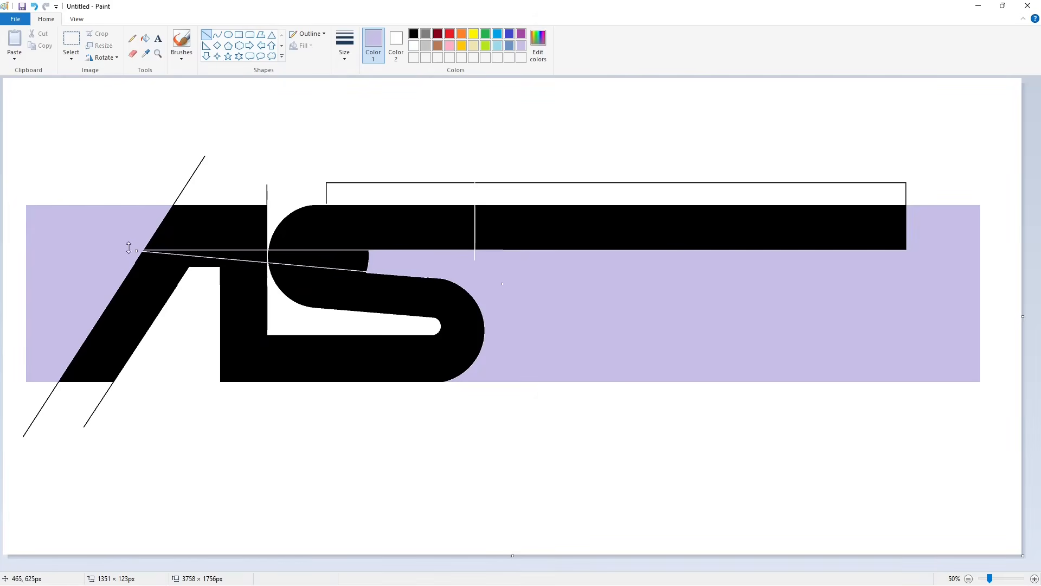
pyautogui.hotkey('ctrl', 'z')
# - Fill the A and S lettering purple on both sides of the horizontal dividing line
pyautogui.click(146, 39)
pyautogui.click(521, 33)
pyautogui.click(245, 293)
pyautogui.click(239, 227)
# - Draw a slanted black line across the A and S, and fill the wedge between it and the horizontal dividing line lavender
pyautogui.click(206, 34)
pyautogui.click(413, 33)
pyautogui.moveTo(135, 253); pyautogui.dragTo(112, 252)
pyautogui.click(145, 39)
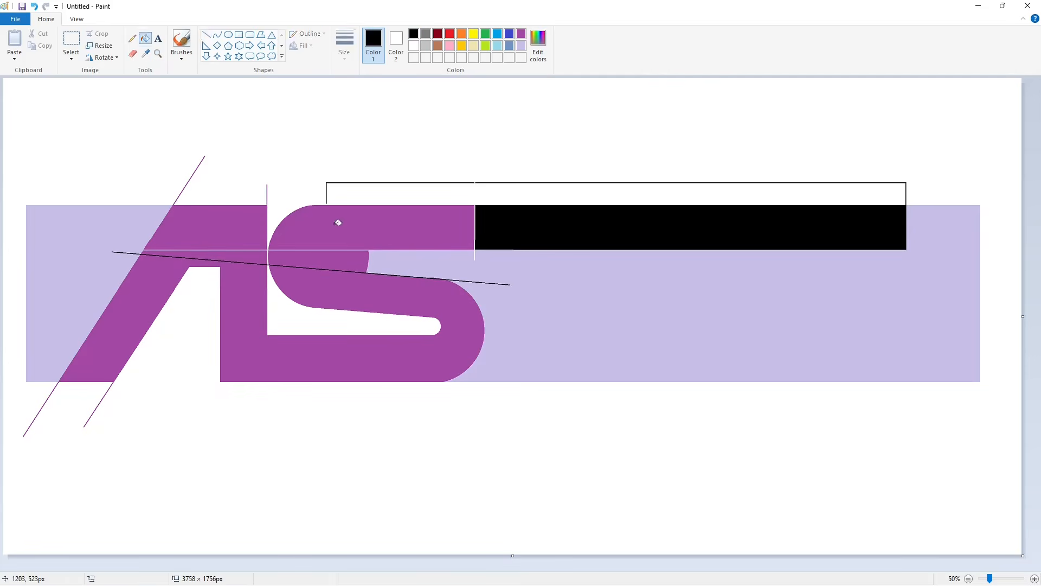
pyautogui.click(314, 260)
pyautogui.click(299, 253)
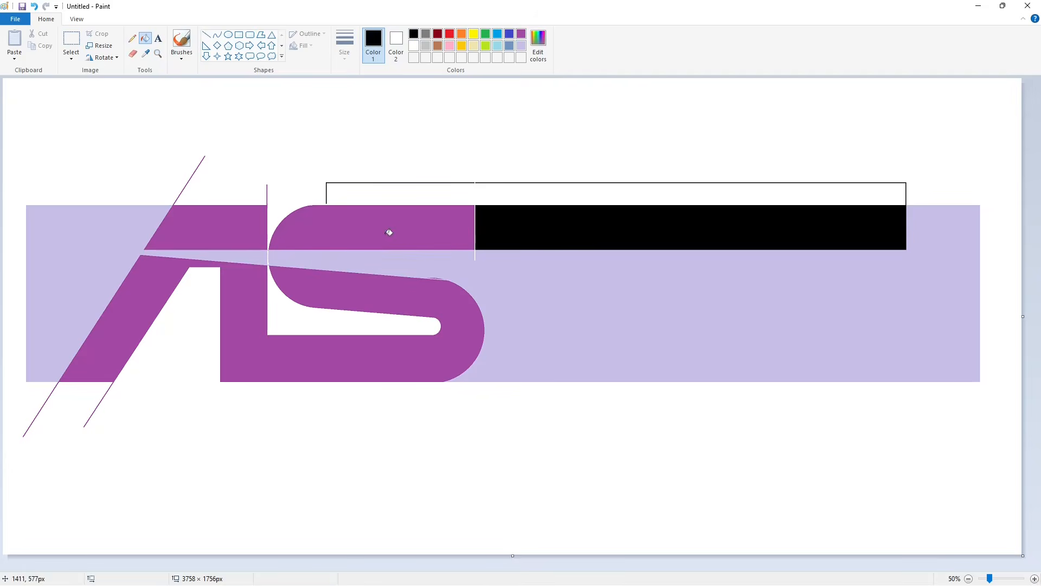
# - Fill the purple sections of the A and S black again
pyautogui.click(389, 232)
pyautogui.click(337, 293)
pyautogui.click(228, 230)
# - Absorb the stray purple arc above the S's lower curve by filling the background band purple and lavender again
pyautogui.click(1034, 578)
pyautogui.moveTo(426, 566); pyautogui.dragTo(659, 567)
pyautogui.scroll(-2, 644, 481)
pyautogui.scroll(2, 644, 481)
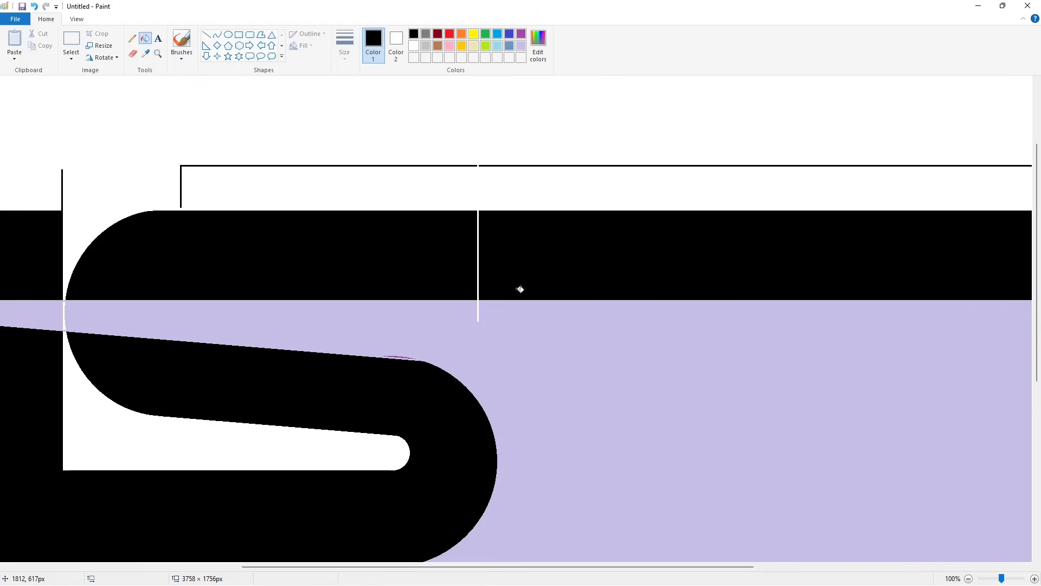
pyautogui.click(521, 33)
pyautogui.click(575, 363)
pyautogui.click(521, 46)
pyautogui.click(543, 336)
# - Smooth the upper shoulder of the S's lower curve with a thicker lavender line
pyautogui.click(207, 34)
pyautogui.click(344, 46)
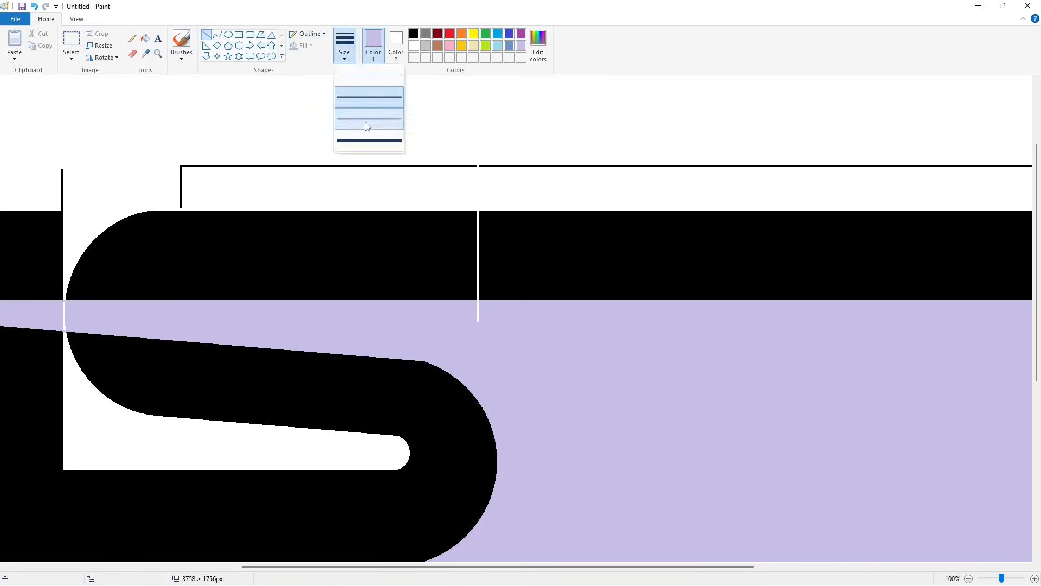
pyautogui.click(367, 127)
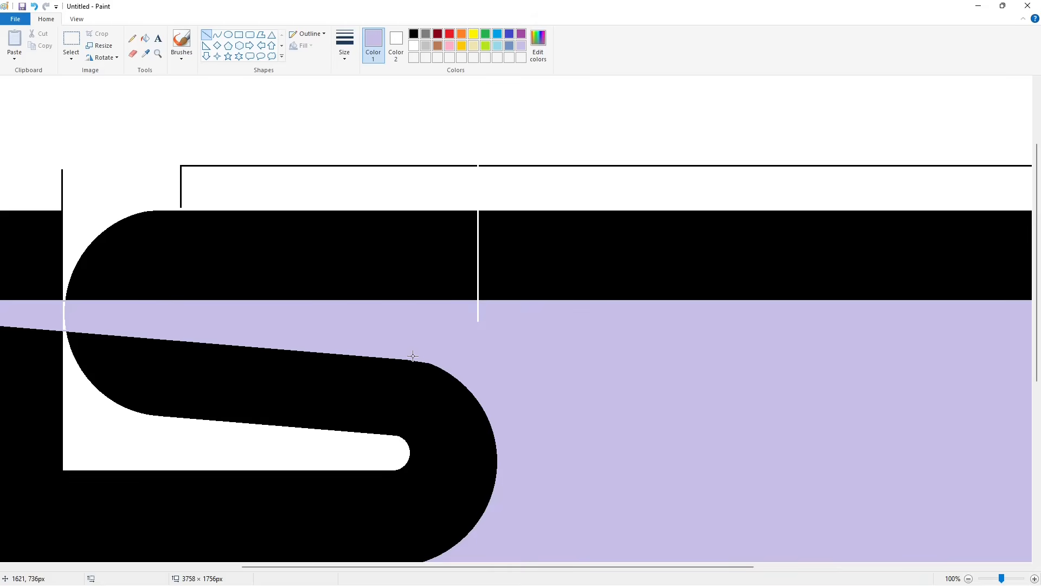
# - Draw a white line about 597 px long across the guide lines just above the A
pyautogui.moveTo(534, 567); pyautogui.dragTo(329, 567)
pyautogui.click(413, 46)
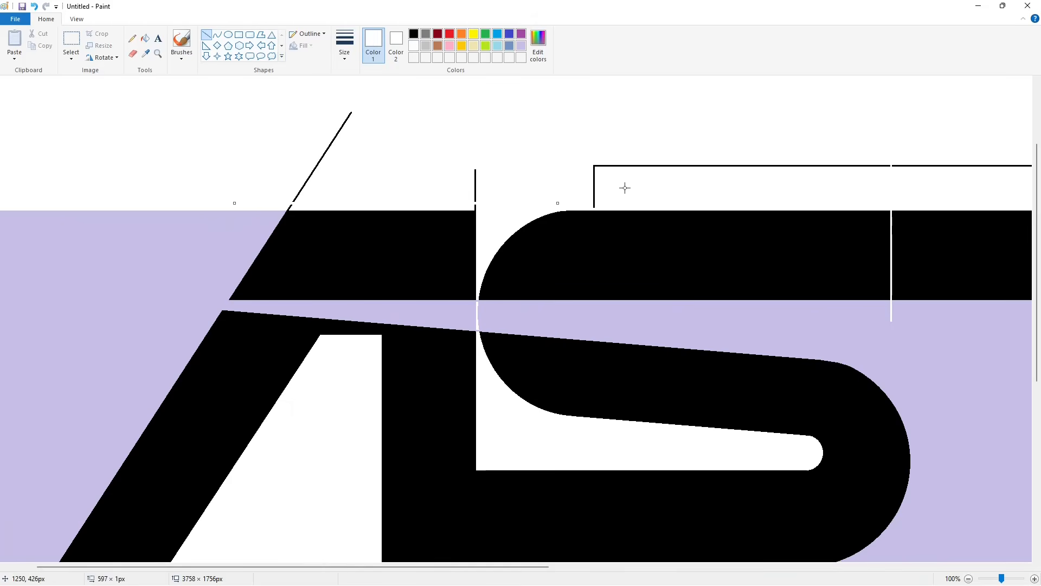
# - Cut the guide lines just below the A's slanted leg with a white line and fill the loose guide lines around the A white
pyautogui.scroll(-2, 650, 187)
pyautogui.moveTo(35, 324); pyautogui.dragTo(235, 323)
pyautogui.click(145, 38)
pyautogui.click(105, 296)
pyautogui.scroll(2, 105, 297)
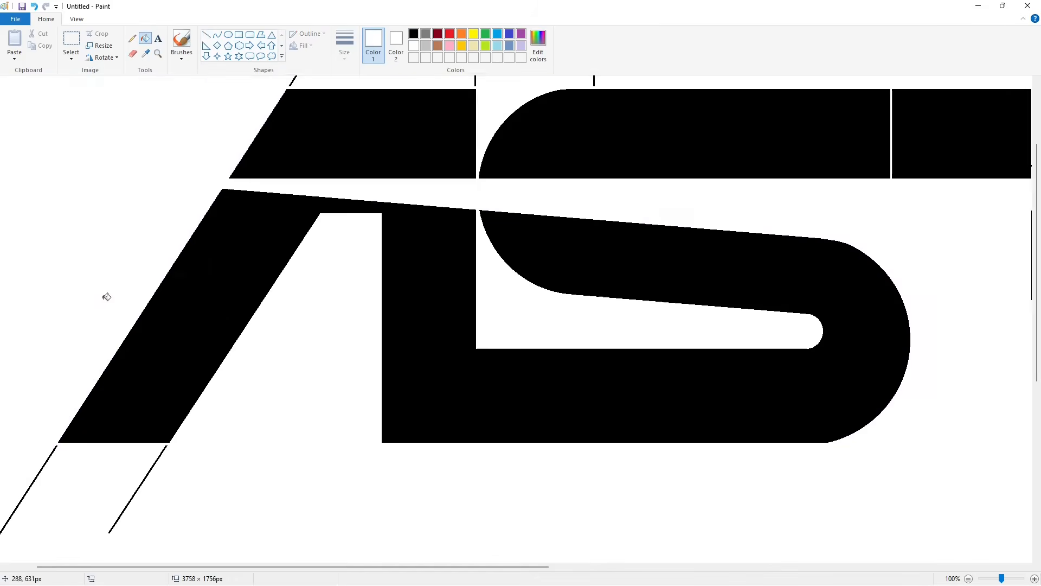
pyautogui.hotkey('ctrl', 'z')
pyautogui.scroll(-1, 62, 439)
pyautogui.click(57, 448)
pyautogui.scroll(2, 463, 444)
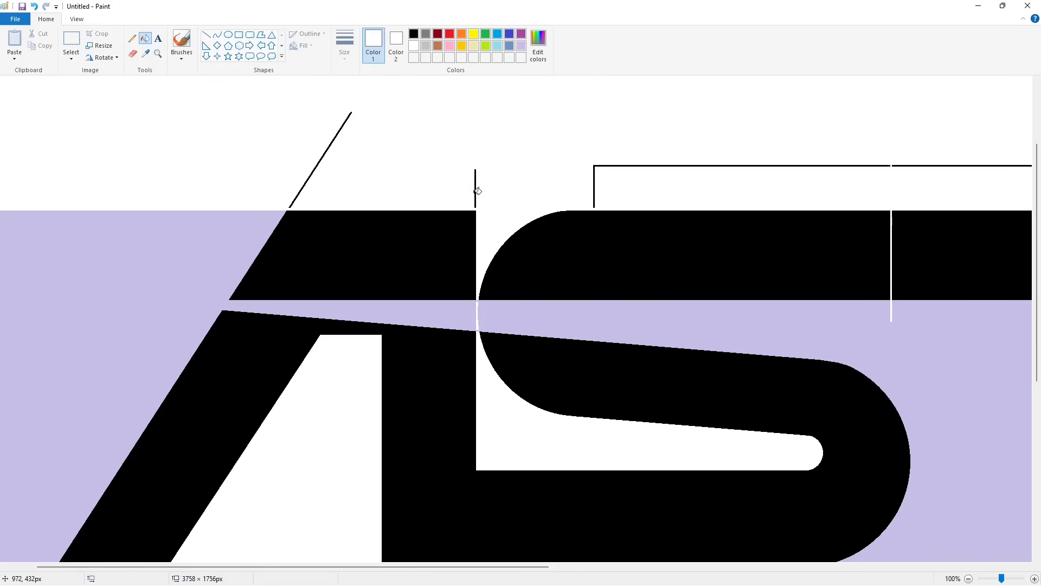
pyautogui.scroll(-1, 952, 501)
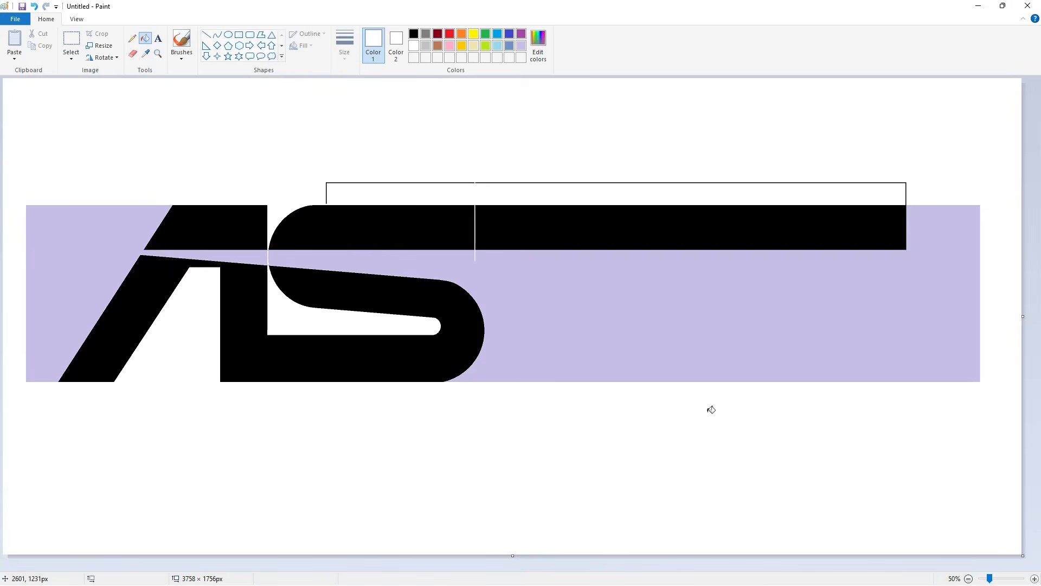
# - Fill the S, its extended top bar and the lower part of the A purple
pyautogui.click(519, 33)
pyautogui.click(510, 228)
pyautogui.click(436, 230)
pyautogui.click(390, 295)
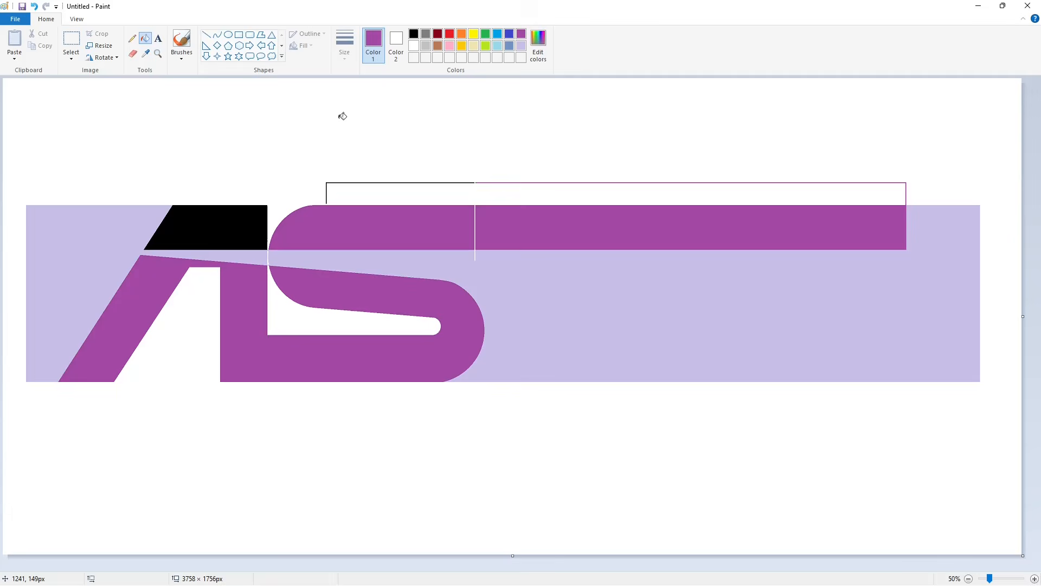
# - Copy the area around the S and turn on transparent selection, undoing the trial paste
pyautogui.click(207, 37)
pyautogui.click(1034, 578)
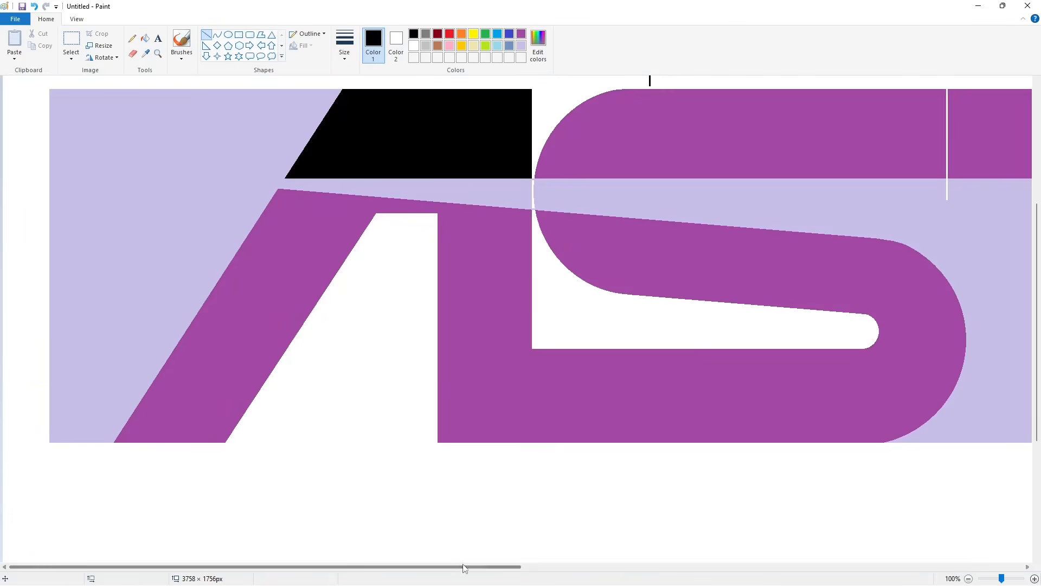
pyautogui.click(969, 578)
pyautogui.click(71, 43)
pyautogui.moveTo(538, 164); pyautogui.dragTo(254, 450)
pyautogui.hotkey('ctrl', 'c')
pyautogui.hotkey('ctrl', 'v')
pyautogui.click(71, 57)
pyautogui.click(100, 156)
pyautogui.moveTo(131, 173); pyautogui.dragTo(186, 354)
pyautogui.hotkey('ctrl', 'z')
# - Widen the canvas to 7480 px and place the copied S area in the new blank space
pyautogui.scroll(-1, 762, 269)
pyautogui.moveTo(513, 198); pyautogui.dragTo(1017, 213)
pyautogui.click(1034, 578)
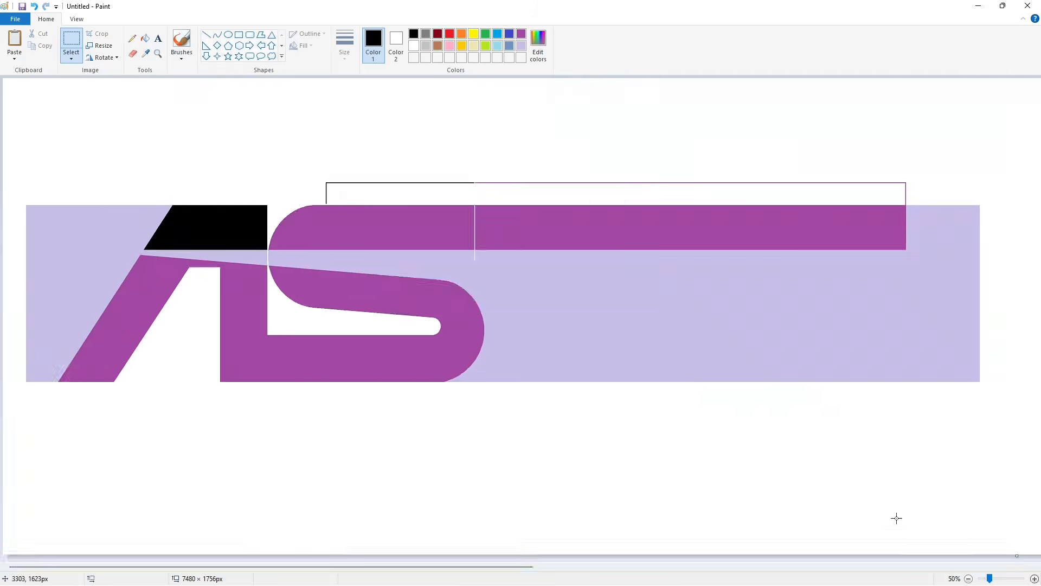
pyautogui.hscroll(5, 897, 518)
pyautogui.hotkey('ctrl', 'v')
pyautogui.moveTo(150, 215); pyautogui.dragTo(645, 301)
pyautogui.click(305, 263)
pyautogui.hscroll(-5, 331, 278)
# - Fill the top bar beyond the white dividing line black
pyautogui.click(1034, 578)
pyautogui.scroll(-1, 272, 568)
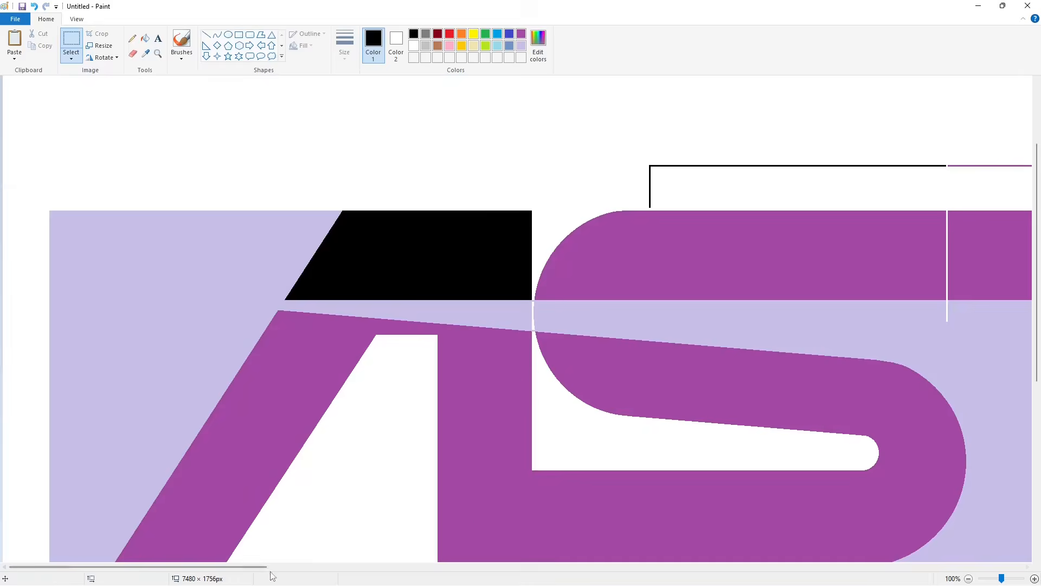
pyautogui.moveTo(270, 567); pyautogui.dragTo(426, 567)
pyautogui.scroll(-1, 300, 172)
pyautogui.click(206, 34)
pyautogui.moveTo(417, 151); pyautogui.dragTo(417, 154)
pyautogui.click(146, 39)
pyautogui.click(379, 130)
# - Try a black vertical guide line about 726 px long beside the S's lower curve
pyautogui.click(206, 34)
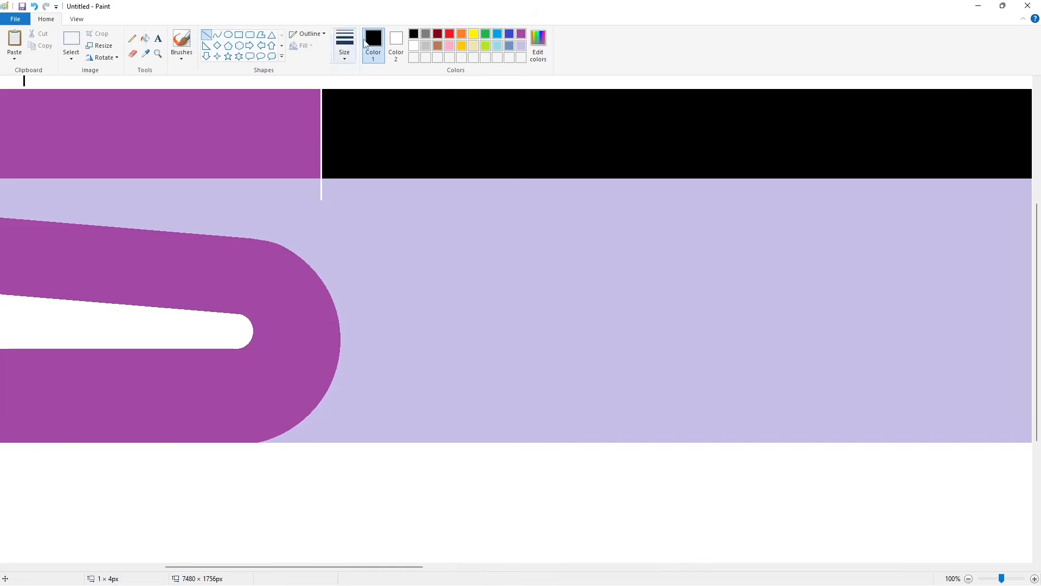
pyautogui.click(347, 45)
pyautogui.click(366, 97)
pyautogui.moveTo(344, 123); pyautogui.dragTo(344, 517)
pyautogui.hotkey('ctrl', 'z')
pyautogui.scroll(-1, 837, 499)
pyautogui.hscroll(-5, 837, 499)
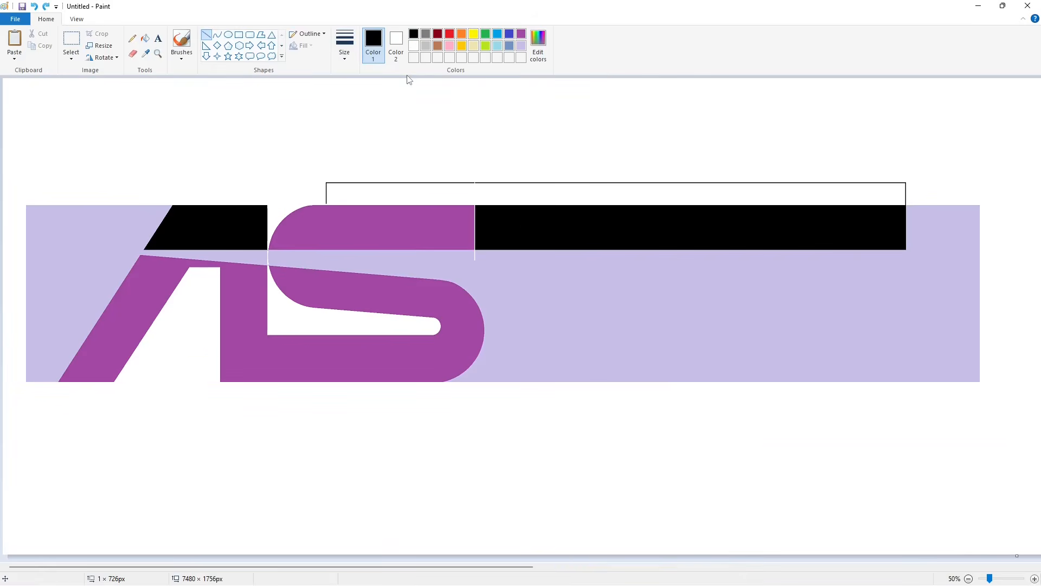
# - Fill the extended top bar purple again and draw two black vertical guides, about 861 px long beside the S and about 911 px farther right
pyautogui.click(145, 38)
pyautogui.click(542, 228)
pyautogui.click(206, 35)
pyautogui.click(414, 33)
pyautogui.moveTo(485, 191); pyautogui.dragTo(486, 424)
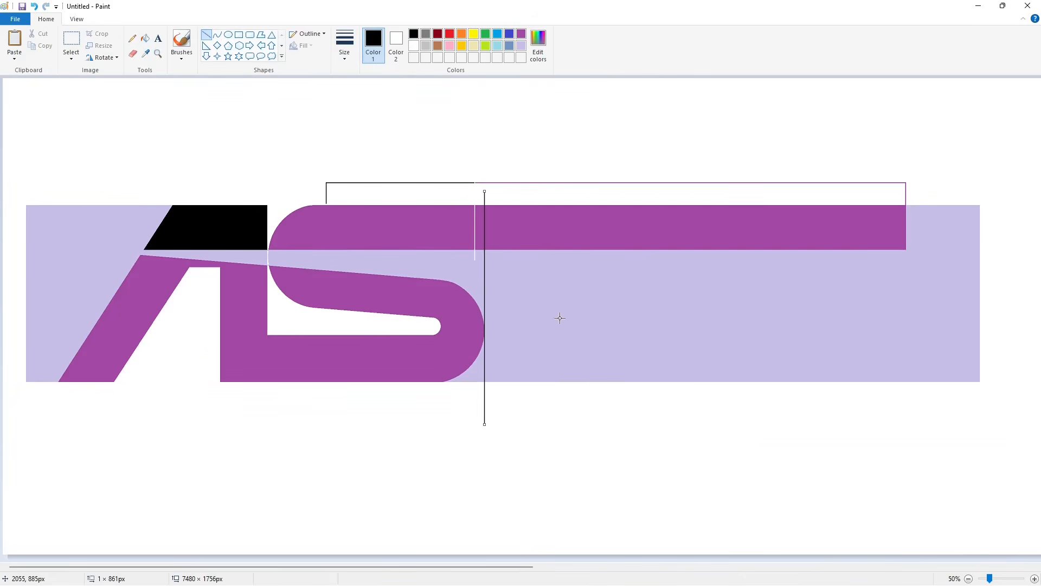
pyautogui.moveTo(687, 195); pyautogui.dragTo(687, 442)
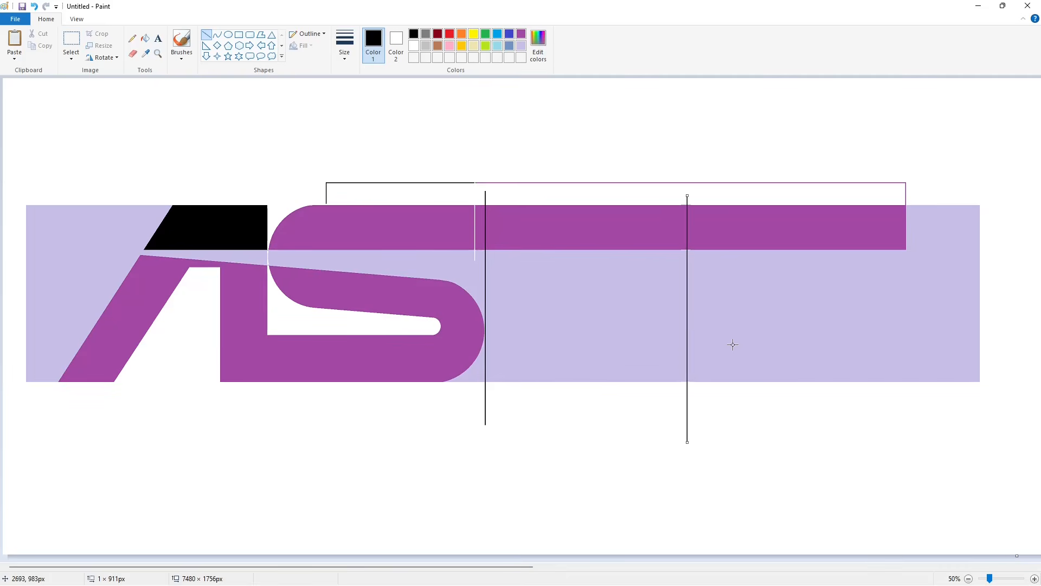
pyautogui.moveTo(532, 191); pyautogui.dragTo(532, 361)
pyautogui.hotkey('ctrl', 'z')
# - Draw a black rectangle about 405 by 531 px between the two vertical guides, crossing the top bar
pyautogui.click(239, 34)
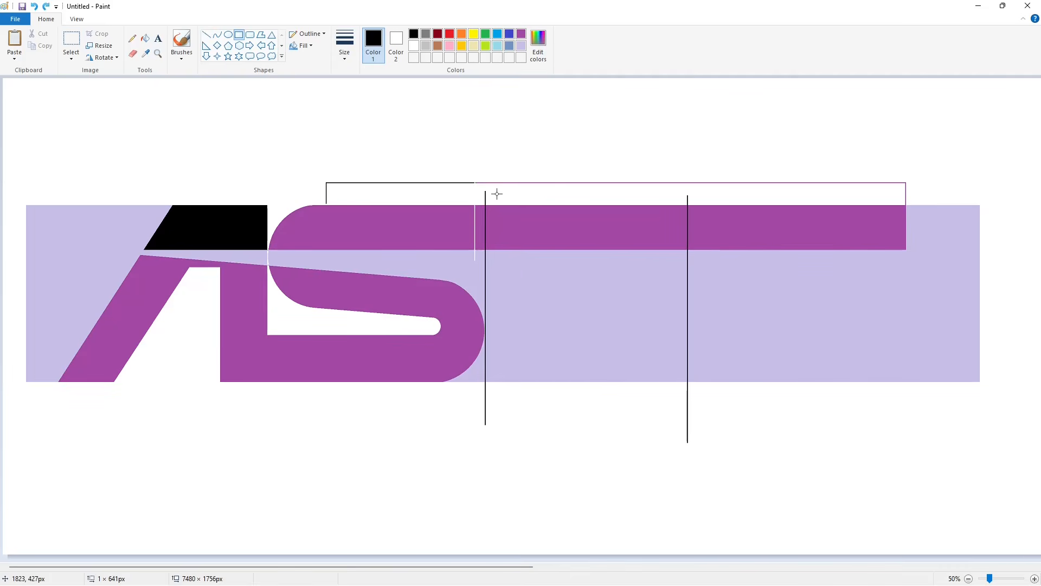
pyautogui.moveTo(524, 193); pyautogui.dragTo(655, 337)
pyautogui.moveTo(574, 269); pyautogui.dragTo(582, 269)
pyautogui.moveTo(662, 267); pyautogui.dragTo(641, 274)
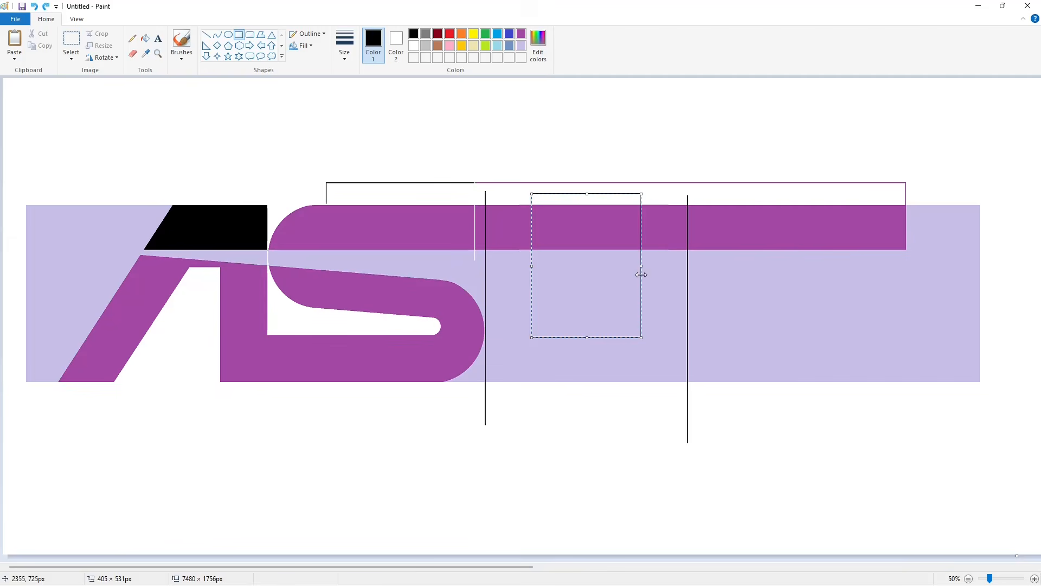
# - Fill the U shape around the rectangle solid purple and the rectangle's inside lavender
pyautogui.click(146, 38)
pyautogui.click(500, 217)
pyautogui.click(509, 277)
pyautogui.click(664, 228)
pyautogui.click(519, 47)
pyautogui.click(574, 228)
pyautogui.click(520, 34)
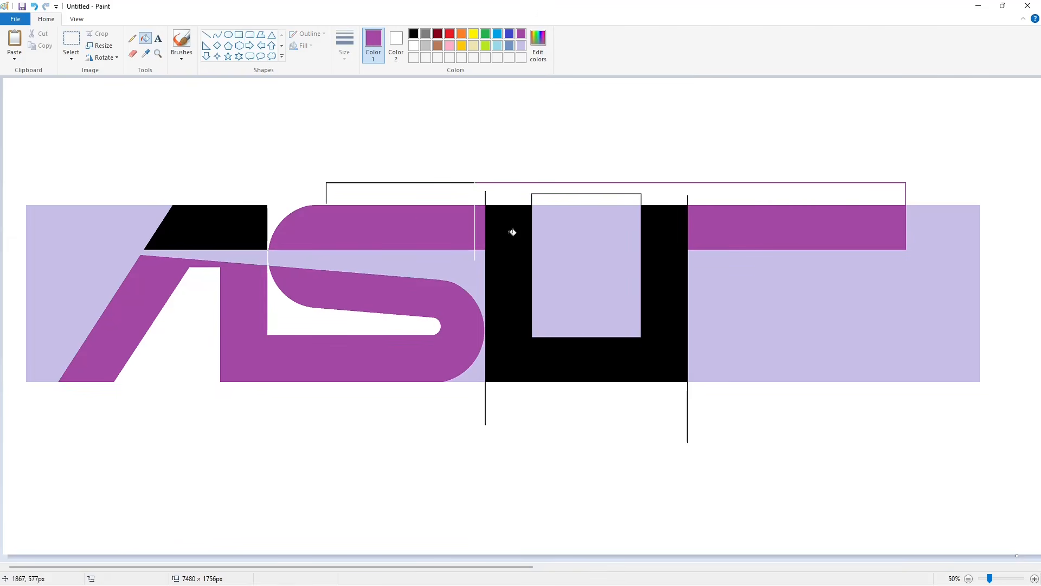
pyautogui.click(511, 233)
# - Draw a black ellipse about 341 by 321 px, enlarge it slightly into a circle and move it to the blank area below the A
pyautogui.click(228, 34)
pyautogui.click(413, 33)
pyautogui.click(344, 50)
pyautogui.moveTo(493, 298)
pyautogui.mouseDown()
pyautogui.moveTo(542, 356)
pyautogui.moveTo(585, 384)
pyautogui.mouseUp()
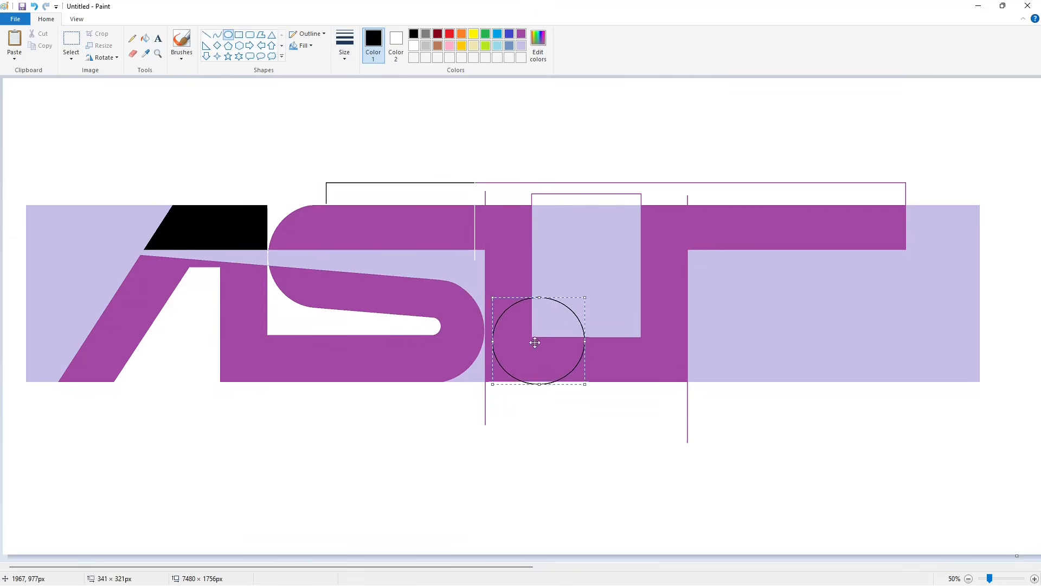
pyautogui.moveTo(534, 342); pyautogui.dragTo(527, 335)
pyautogui.moveTo(579, 290); pyautogui.dragTo(585, 282)
pyautogui.moveTo(533, 332); pyautogui.dragTo(239, 468)
pyautogui.click(210, 395)
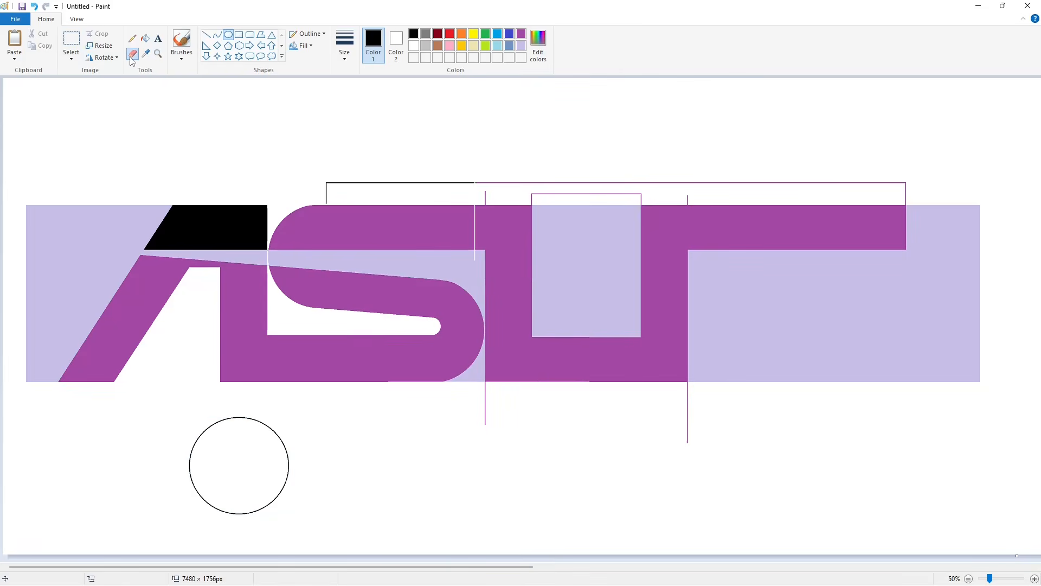
# - Reduce the circle to an open lower-left arc by filling the rest of its outline white
pyautogui.click(145, 39)
pyautogui.click(413, 45)
pyautogui.click(280, 437)
# - Copy the arc and paste it over the lower-left corner of the U
pyautogui.click(71, 40)
pyautogui.moveTo(157, 408); pyautogui.dragTo(219, 482)
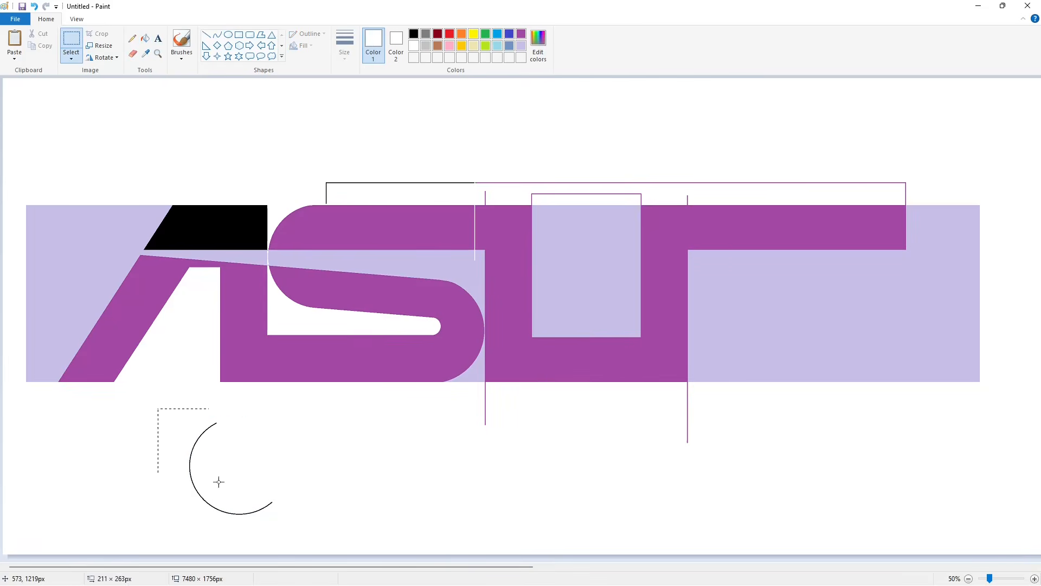
pyautogui.click(1035, 578)
pyautogui.scroll(-7, 520, 325)
pyautogui.moveTo(255, 567); pyautogui.dragTo(412, 567)
pyautogui.scroll(3, 372, 421)
pyautogui.hotkey('ctrl', 'v')
pyautogui.hotkey('ctrl', 'v')
pyautogui.moveTo(233, 227); pyautogui.dragTo(526, 380)
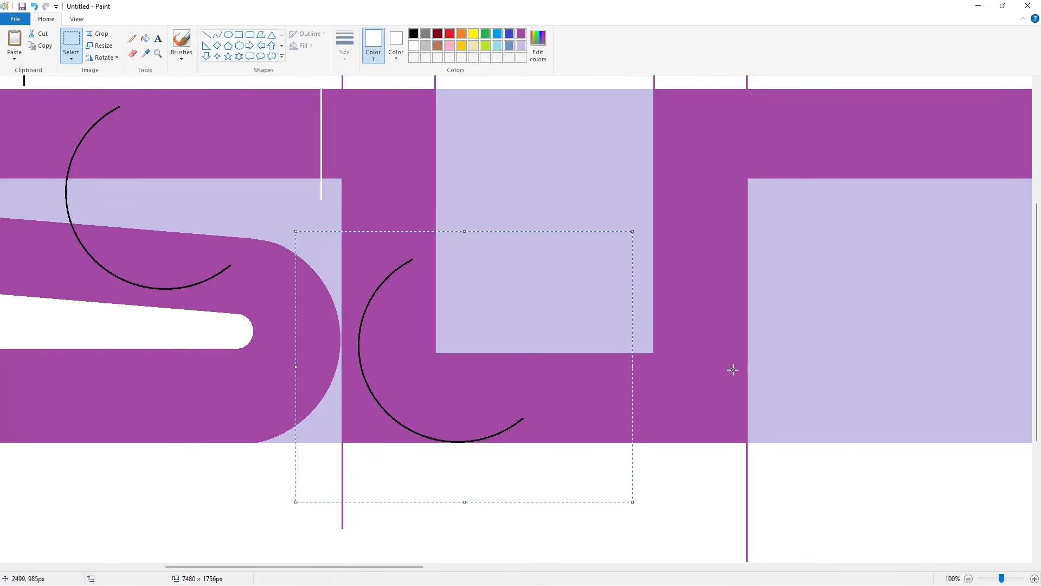
# - Nudge the pasted arc left until it touches the U's left edge and place it there
pyautogui.press('Left')
pyautogui.press('Left')
pyautogui.press('Left')
pyautogui.press('Left')
pyautogui.press('Left')
pyautogui.press('Left')
pyautogui.press('Left')
pyautogui.press('Left')
pyautogui.press('Left')
pyautogui.press('Left')
pyautogui.press('Left')
pyautogui.press('Left')
pyautogui.press('Left')
pyautogui.press('Left')
pyautogui.press('Left')
pyautogui.press('Left')
pyautogui.press('Left')
pyautogui.press('Left')
pyautogui.press('Left')
pyautogui.press('Left')
pyautogui.press('Left')
pyautogui.press('Left')
pyautogui.press('Left')
pyautogui.press('Left')
pyautogui.press('Left')
pyautogui.press('Left')
pyautogui.press('Left')
pyautogui.click(741, 369)
# - Fill the gap between the S and the U and the U's outer lower-left corner white, and recolour the arc purple
pyautogui.click(146, 39)
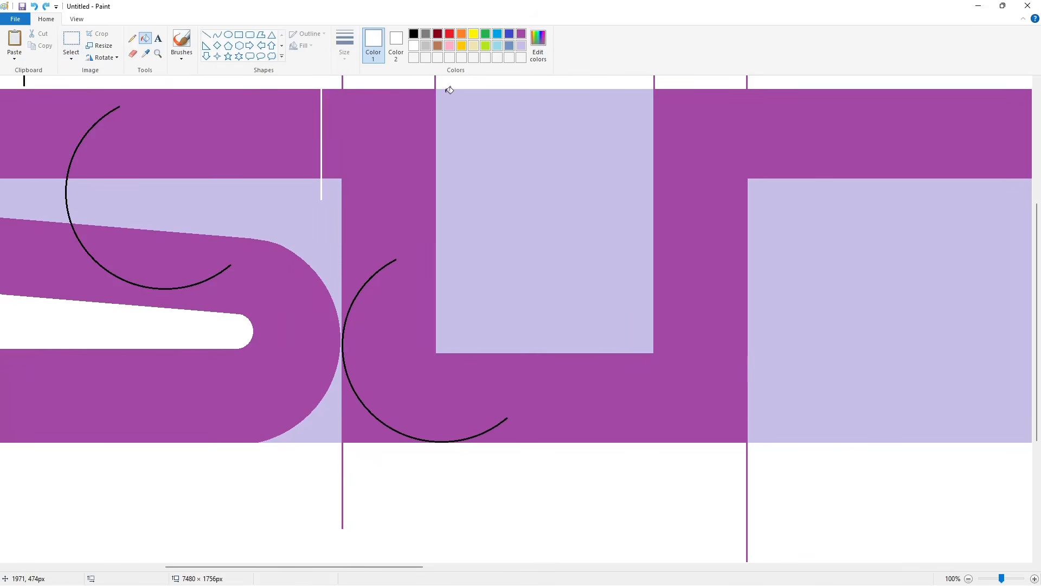
pyautogui.click(325, 217)
pyautogui.click(355, 425)
pyautogui.click(521, 33)
pyautogui.click(491, 430)
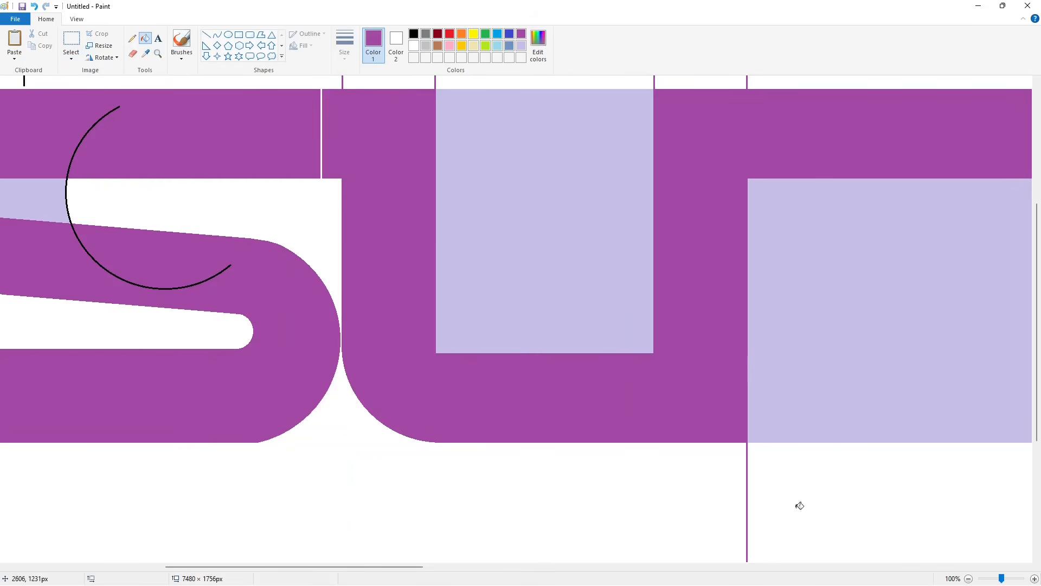
# - Paste another copy of the arc, flip it horizontally and move it onto the U's lower-right corner
pyautogui.click(969, 578)
pyautogui.click(1034, 578)
pyautogui.scroll(-6, 521, 434)
pyautogui.moveTo(252, 566); pyautogui.dragTo(500, 566)
pyautogui.scroll(2, 493, 527)
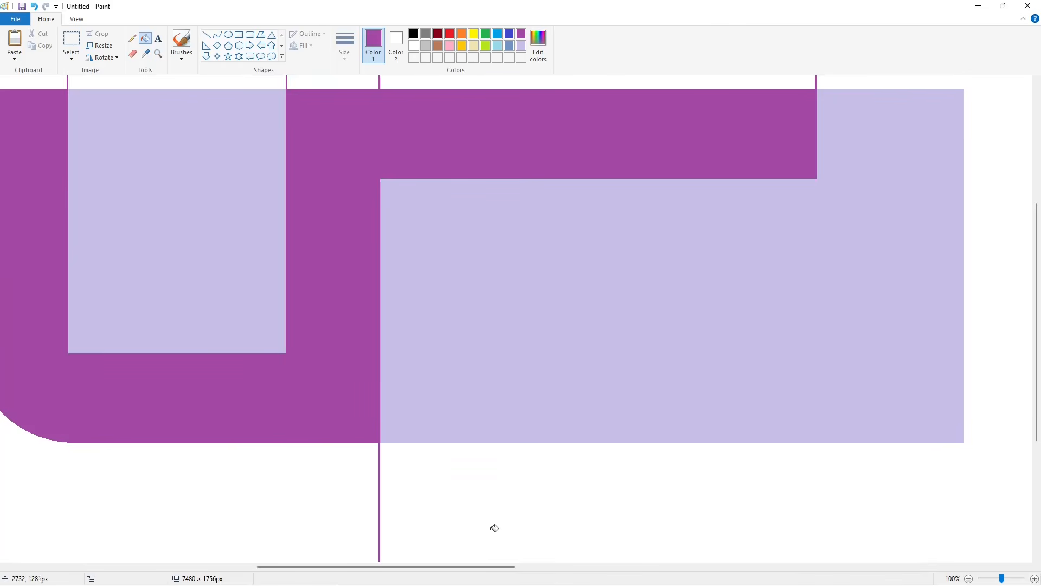
pyautogui.hotkey('ctrl', 'v')
pyautogui.click(102, 57)
pyautogui.click(114, 117)
pyautogui.moveTo(136, 213); pyautogui.dragTo(239, 356)
# - Nudge the flipped arc down until it meets the U's right and bottom edges and place it there
pyautogui.press('Down')
pyautogui.press('Down')
pyautogui.press('Down')
pyautogui.press('Down')
pyautogui.press('Down')
pyautogui.press('Down')
pyautogui.press('Down')
pyautogui.press('Down')
pyautogui.press('Down')
pyautogui.press('Down')
pyautogui.press('Down')
pyautogui.press('Down')
pyautogui.press('Down')
pyautogui.press('Down')
pyautogui.press('Down')
pyautogui.press('Down')
pyautogui.press('Down')
pyautogui.press('Down')
pyautogui.press('Down')
pyautogui.press('Down')
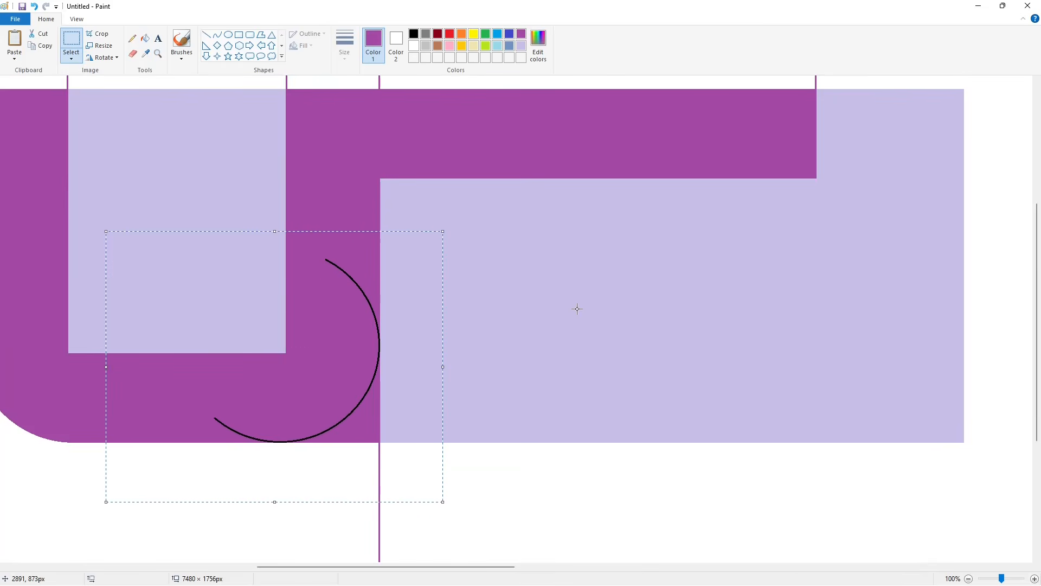
pyautogui.click(577, 309)
# - Fill the area outside the arc at the U's lower-right corner lavender and recolour the arc purple
pyautogui.click(145, 38)
pyautogui.click(520, 45)
pyautogui.click(363, 420)
pyautogui.click(378, 322)
pyautogui.scroll(2, 412, 350)
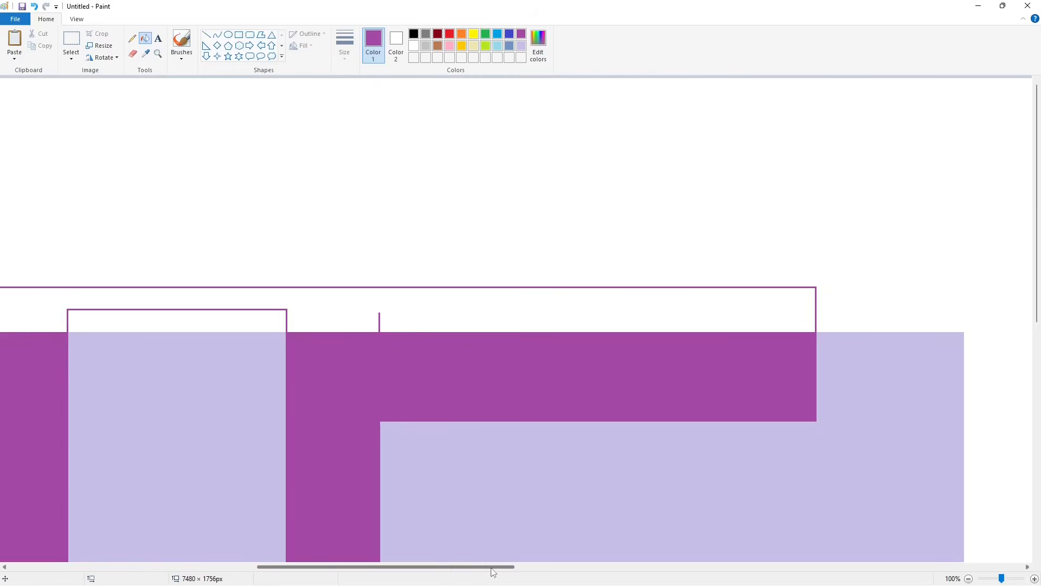
# - Draw a white vertical line across the purple bar between the S and U and nudge it right to the U's outer edge
pyautogui.moveTo(493, 566); pyautogui.dragTo(441, 566)
pyautogui.scroll(-1, 302, 184)
pyautogui.click(206, 34)
pyautogui.click(413, 46)
pyautogui.moveTo(176, 189); pyautogui.dragTo(175, 336)
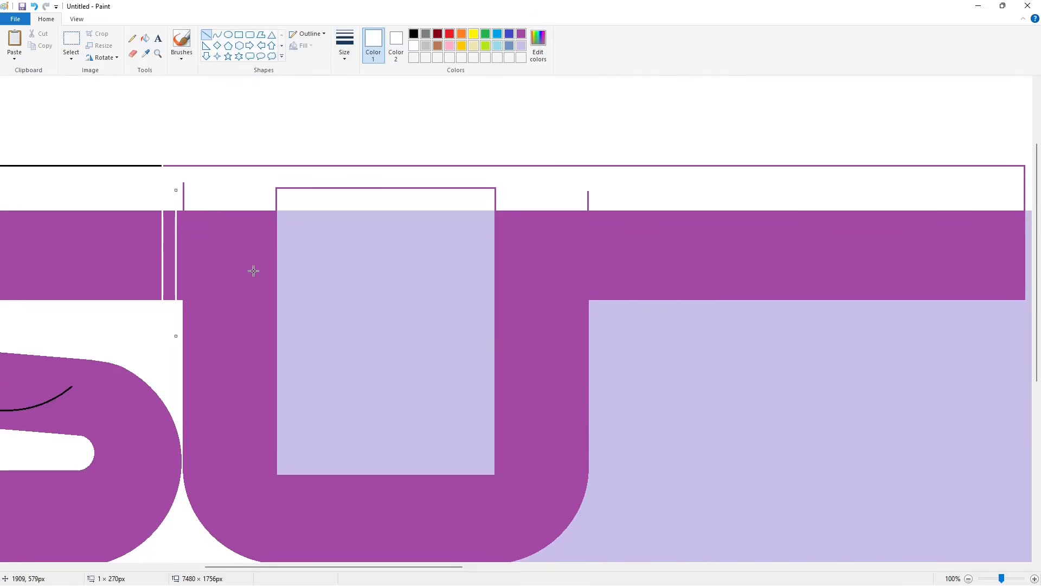
pyautogui.press('Right')
pyautogui.press('Right')
pyautogui.press('Right')
pyautogui.press('Right')
pyautogui.press('Right')
pyautogui.press('Right')
pyautogui.press('Right')
pyautogui.press('Right')
pyautogui.press('Right')
pyautogui.press('Right')
pyautogui.press('Right')
pyautogui.press('Right')
# - Fill the leftover purple sliver between the S's top bar and the U white
pyautogui.click(145, 39)
pyautogui.click(172, 232)
pyautogui.scroll(-1, 909, 514)
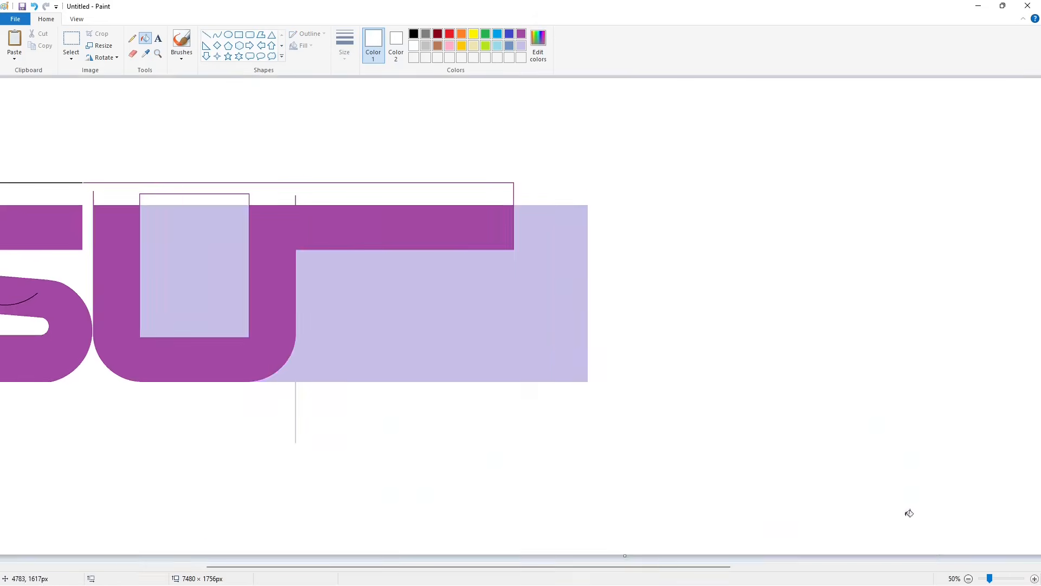
# - Trim the underside of the S's lower-right curve with a slanted white line at the thickest line size
pyautogui.click(1033, 579)
pyautogui.moveTo(504, 566); pyautogui.dragTo(403, 566)
pyautogui.scroll(2, 325, 326)
pyautogui.click(206, 35)
pyautogui.click(344, 46)
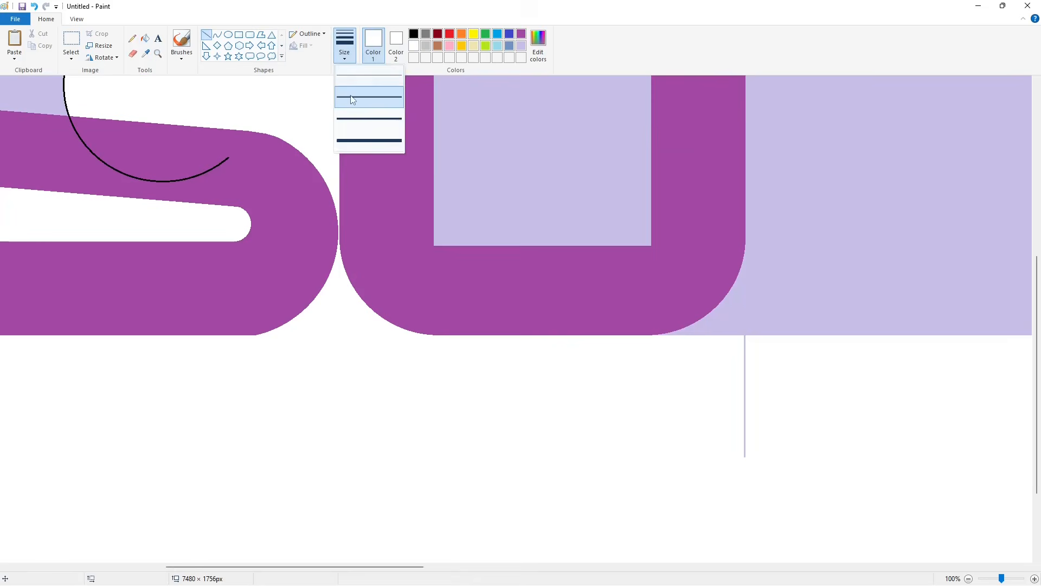
pyautogui.click(353, 142)
pyautogui.moveTo(208, 338); pyautogui.dragTo(306, 327)
pyautogui.click(446, 350)
# - Fill the lavender background of the spare S white and trim its lower-right curve with a thick slanted white line
pyautogui.moveTo(353, 566); pyautogui.dragTo(916, 569)
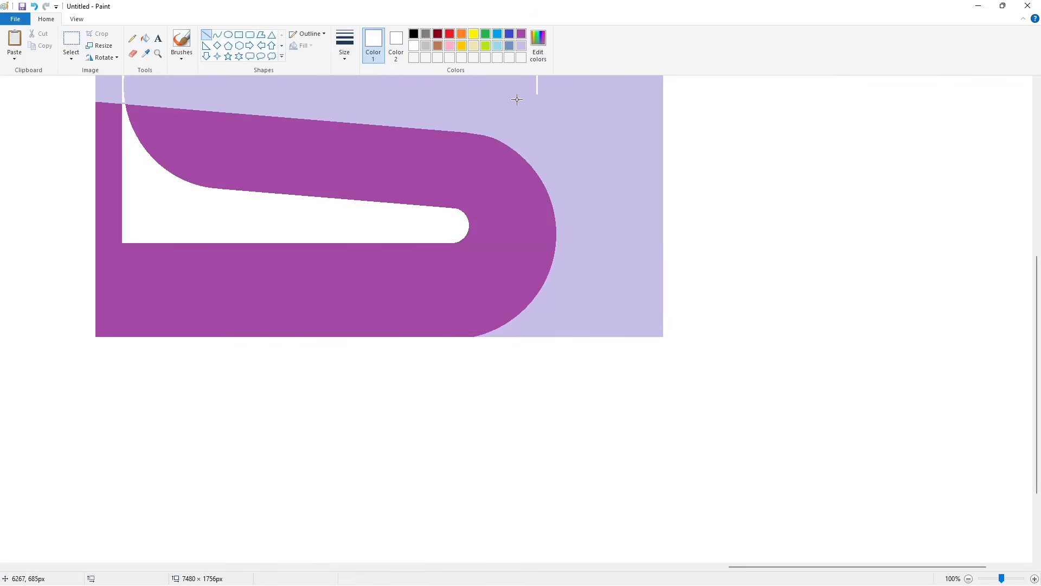
pyautogui.scroll(2, 568, 344)
pyautogui.click(145, 38)
pyautogui.click(539, 217)
pyautogui.click(207, 34)
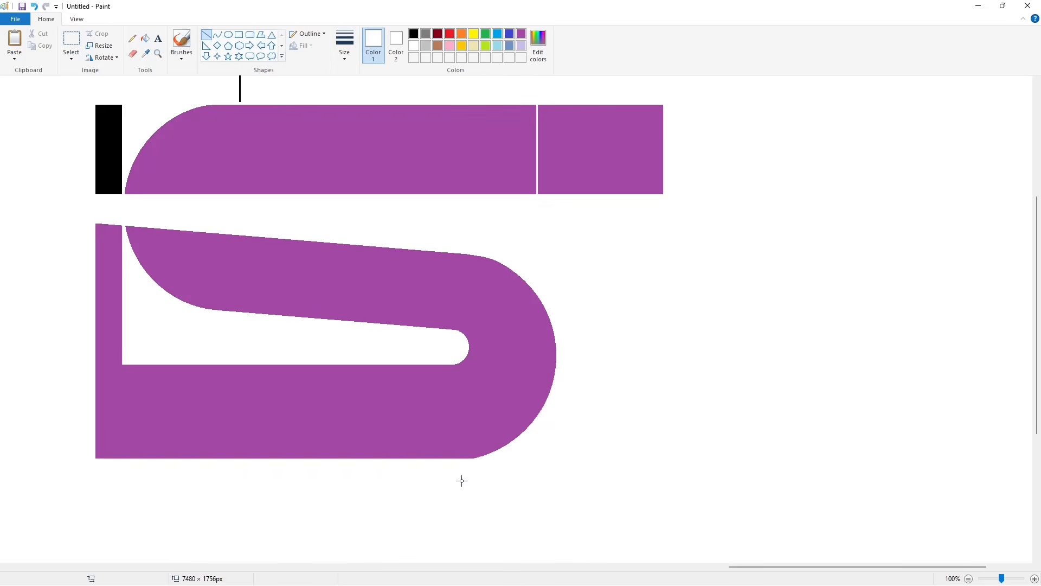
pyautogui.moveTo(423, 467); pyautogui.dragTo(595, 441)
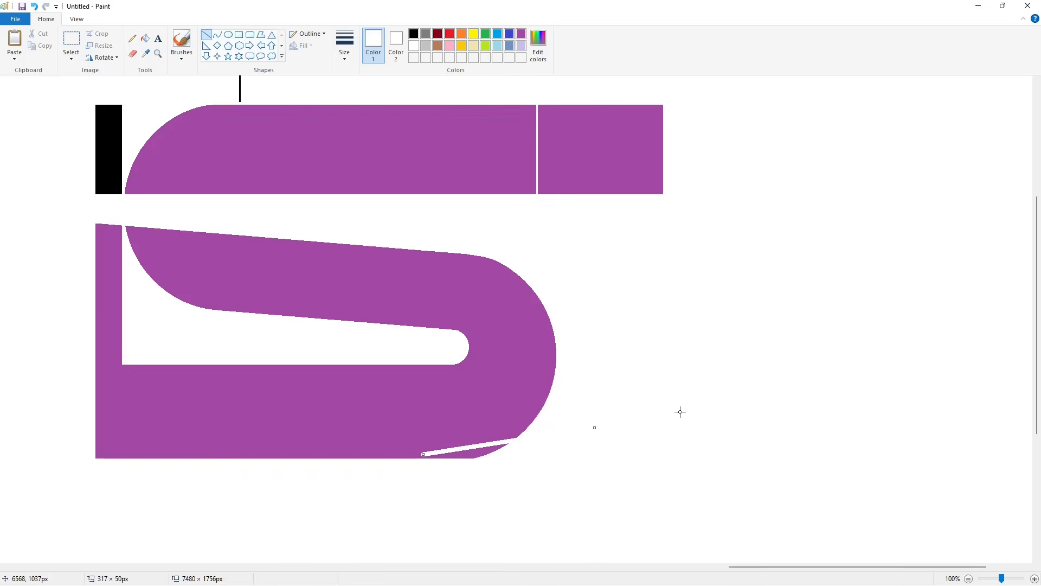
pyautogui.click(735, 401)
# - Draw a small black circle outline in the second-thinnest line size below the S and copy it
pyautogui.moveTo(765, 569); pyautogui.dragTo(241, 568)
pyautogui.scroll(-1, 481, 410)
pyautogui.scroll(3, 481, 410)
pyautogui.click(229, 34)
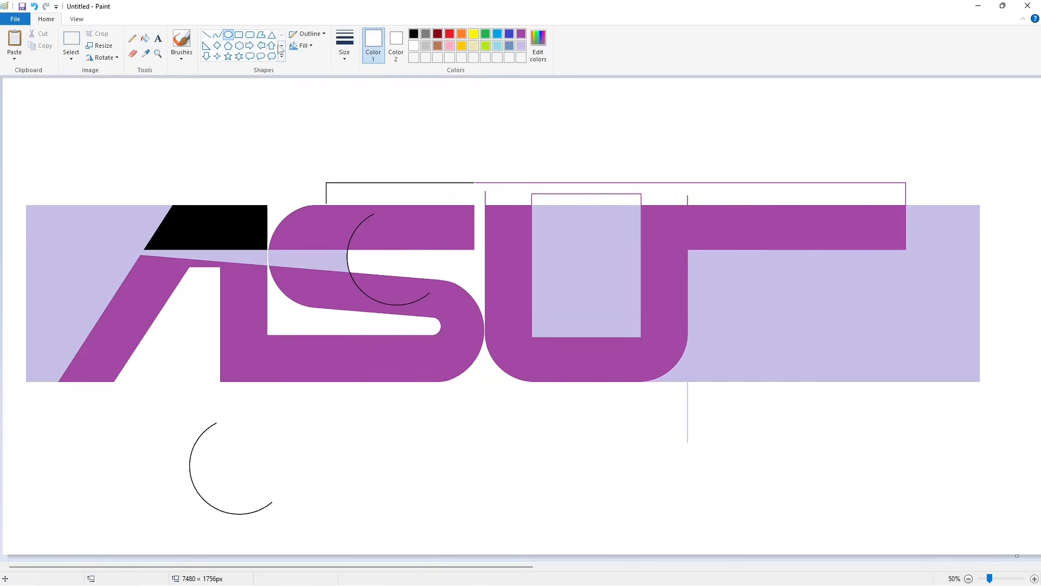
pyautogui.click(344, 46)
pyautogui.click(370, 98)
pyautogui.click(413, 34)
pyautogui.moveTo(535, 308)
pyautogui.mouseDown()
pyautogui.moveTo(564, 338)
pyautogui.moveTo(545, 323)
pyautogui.moveTo(410, 448)
pyautogui.mouseUp()
pyautogui.click(368, 401)
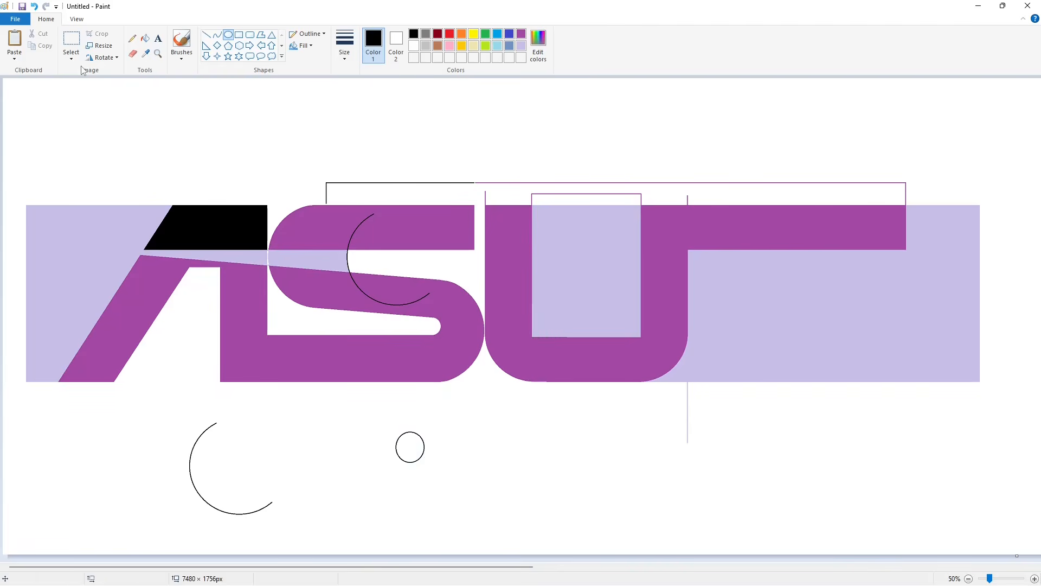
pyautogui.click(71, 40)
pyautogui.moveTo(362, 402); pyautogui.dragTo(479, 496)
pyautogui.hotkey('ctrl', 'c')
# - Paste the circle and fit it into the U's inner lower-left corner
pyautogui.scroll(1, 836, 547)
pyautogui.scroll(-3, 837, 546)
pyautogui.moveTo(244, 567); pyautogui.dragTo(443, 567)
pyautogui.hotkey('ctrl', 'v')
pyautogui.moveTo(90, 162); pyautogui.dragTo(296, 316)
pyautogui.press('Left')
pyautogui.press('Left')
pyautogui.press('Left')
pyautogui.press('Left')
pyautogui.press('Left')
pyautogui.press('Left')
pyautogui.press('Left')
# - Fill the area outside the circle in the U's inner lower-left corner purple and recolour the outline lavender
pyautogui.click(145, 38)
pyautogui.click(520, 34)
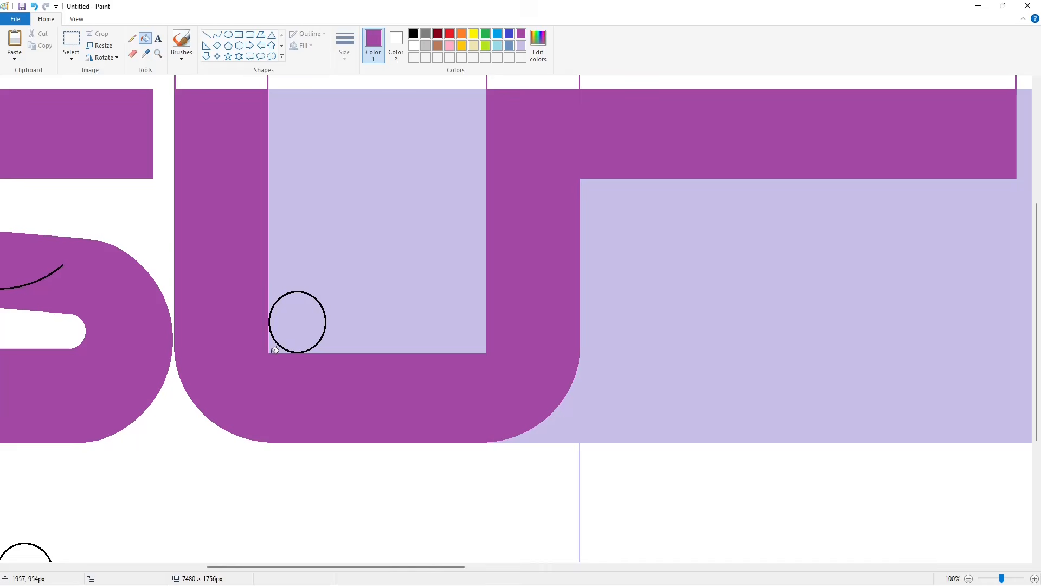
pyautogui.click(321, 303)
# - Paste another copy of the circle and fit it into the U's inner lower-right corner
pyautogui.click(968, 578)
pyautogui.click(1034, 578)
pyautogui.moveTo(249, 566); pyautogui.dragTo(476, 566)
pyautogui.scroll(3, 316, 380)
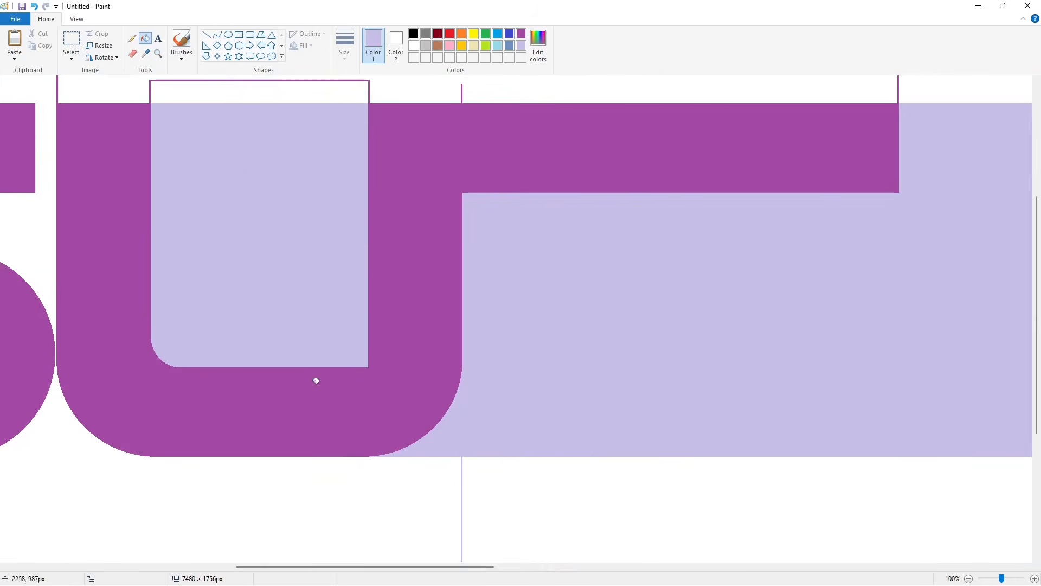
pyautogui.hotkey('ctrl', 'v')
pyautogui.moveTo(89, 161); pyautogui.dragTo(328, 332)
pyautogui.press('Right')
pyautogui.press('Right')
pyautogui.press('Right')
pyautogui.press('Right')
pyautogui.press('Right')
pyautogui.press('Right')
pyautogui.press('Right')
pyautogui.press('Right')
pyautogui.press('Right')
pyautogui.press('Right')
pyautogui.press('Right')
pyautogui.press('Right')
pyautogui.press('Right')
# - Fill the U's inner lower-right corner purple, and make the U's interior and the circle white
pyautogui.click(145, 38)
pyautogui.click(520, 34)
pyautogui.click(363, 362)
pyautogui.click(413, 46)
pyautogui.click(324, 266)
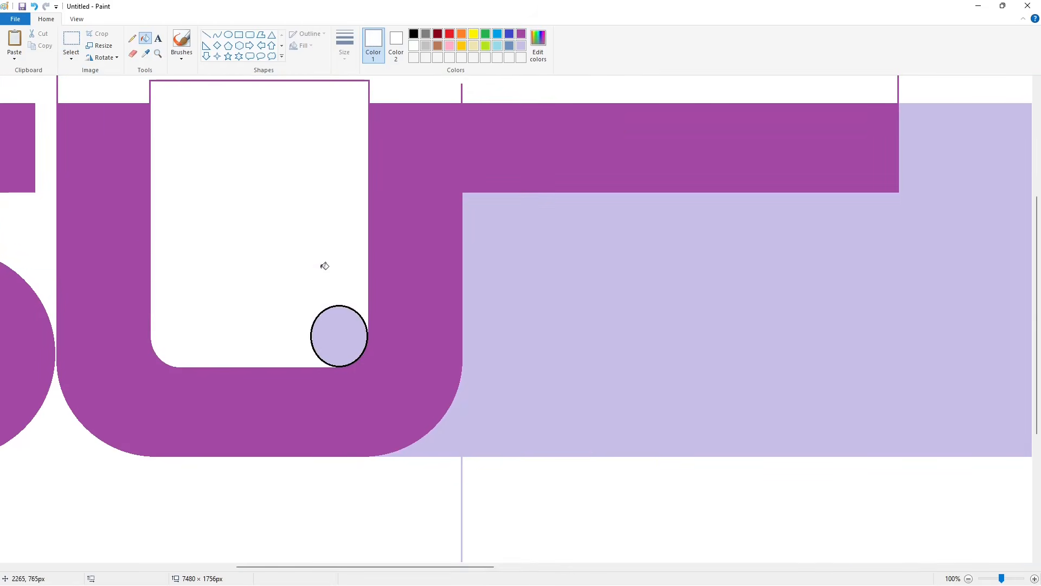
pyautogui.click(342, 327)
pyautogui.click(354, 310)
# - Draw a white horizontal line just above the U's top edge to detach the guide lines
pyautogui.scroll(3, 354, 305)
pyautogui.click(206, 34)
pyautogui.moveTo(61, 218); pyautogui.dragTo(313, 218)
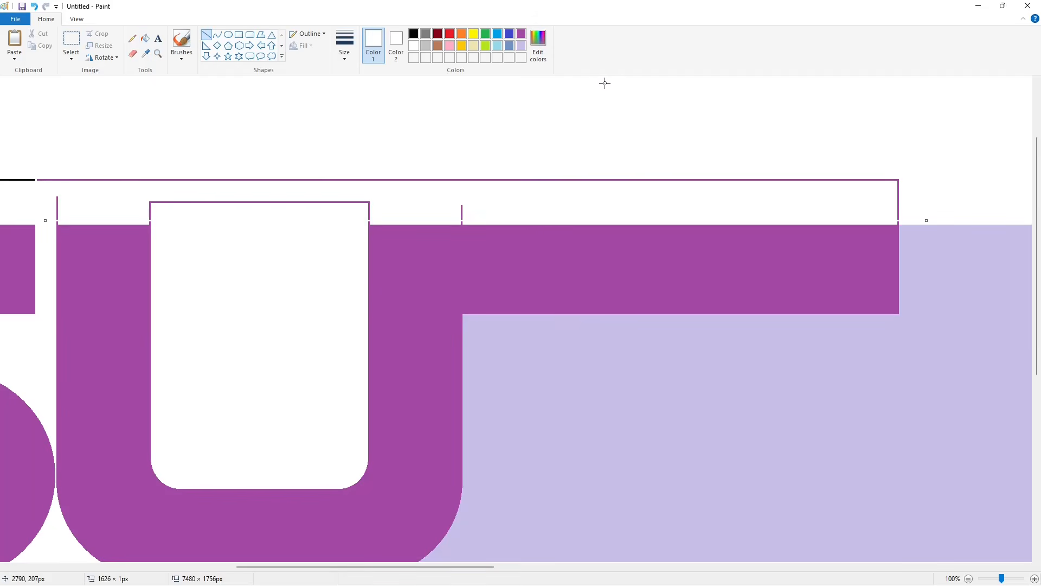
# - Fill the detached guide lines above the U and S white
pyautogui.click(145, 39)
pyautogui.click(57, 209)
pyautogui.click(163, 202)
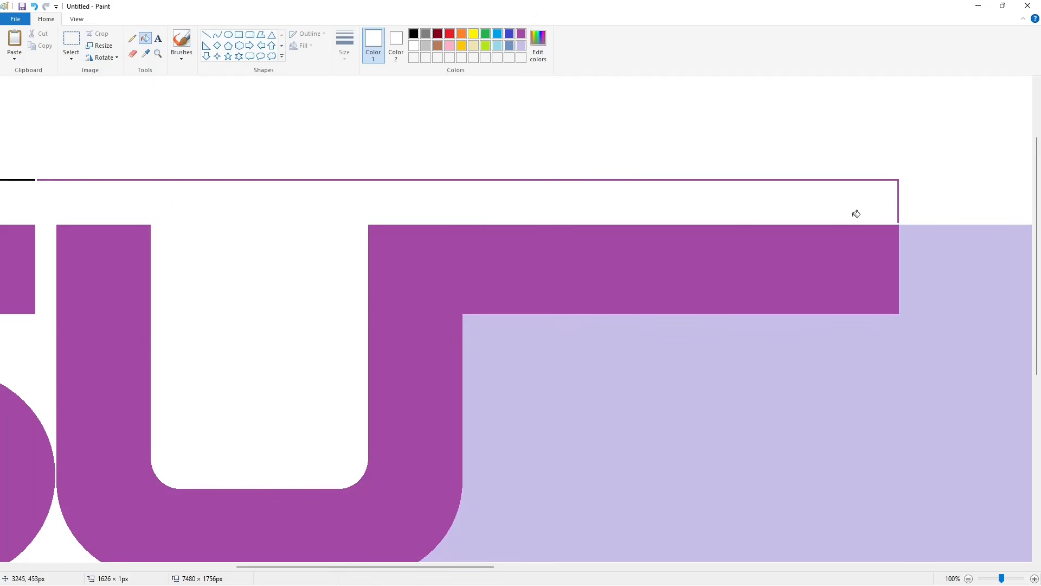
pyautogui.moveTo(482, 566); pyautogui.dragTo(345, 566)
pyautogui.click(488, 179)
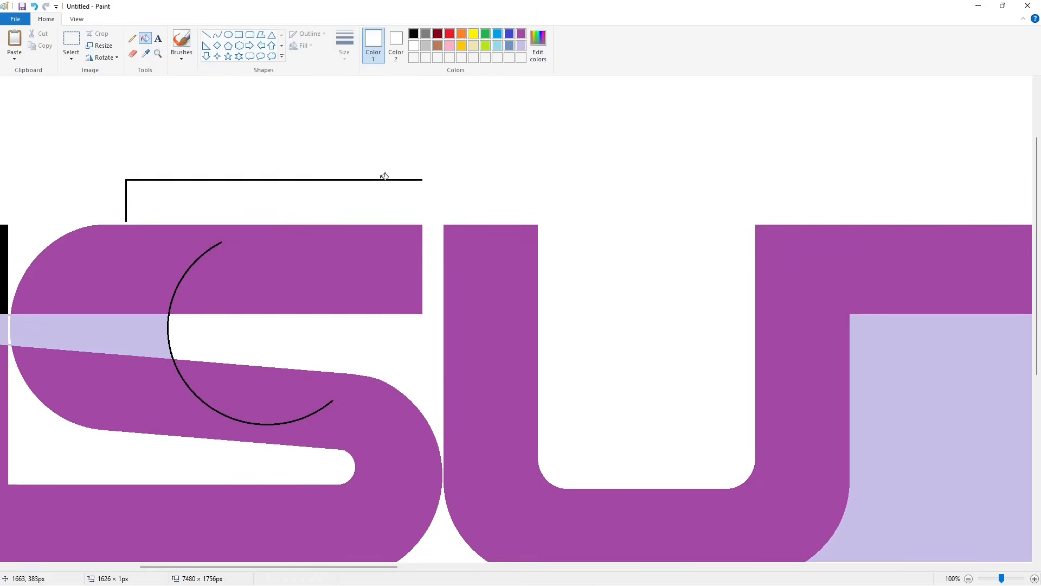
pyautogui.click(384, 179)
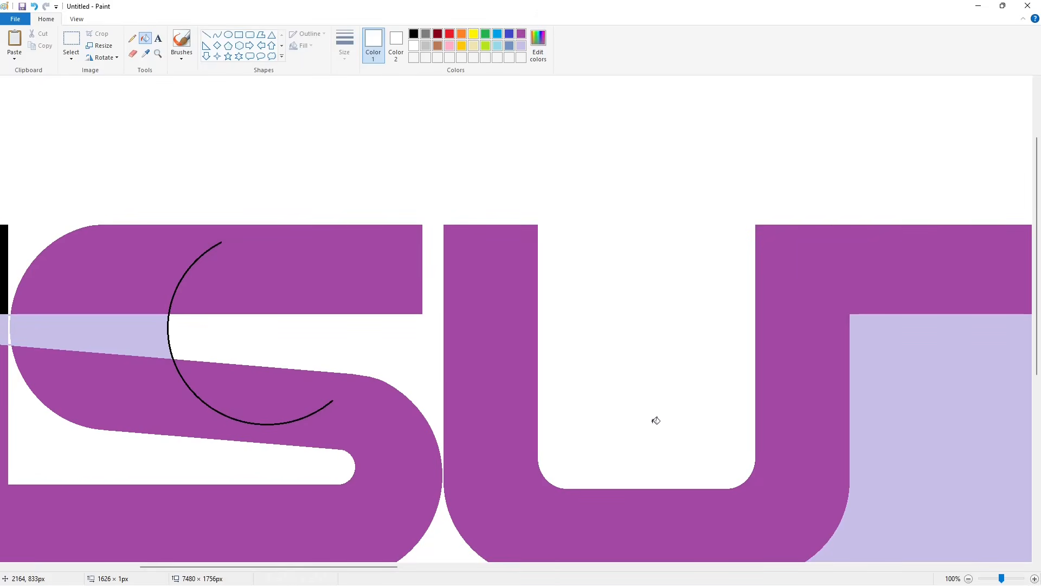
# - Fill the spare S's cut-off bar end, the guide lines above it and the black block beside it white
pyautogui.scroll(-3, 655, 420)
pyautogui.scroll(2, 656, 420)
pyautogui.moveTo(363, 566); pyautogui.dragTo(906, 565)
pyautogui.scroll(1, 705, 347)
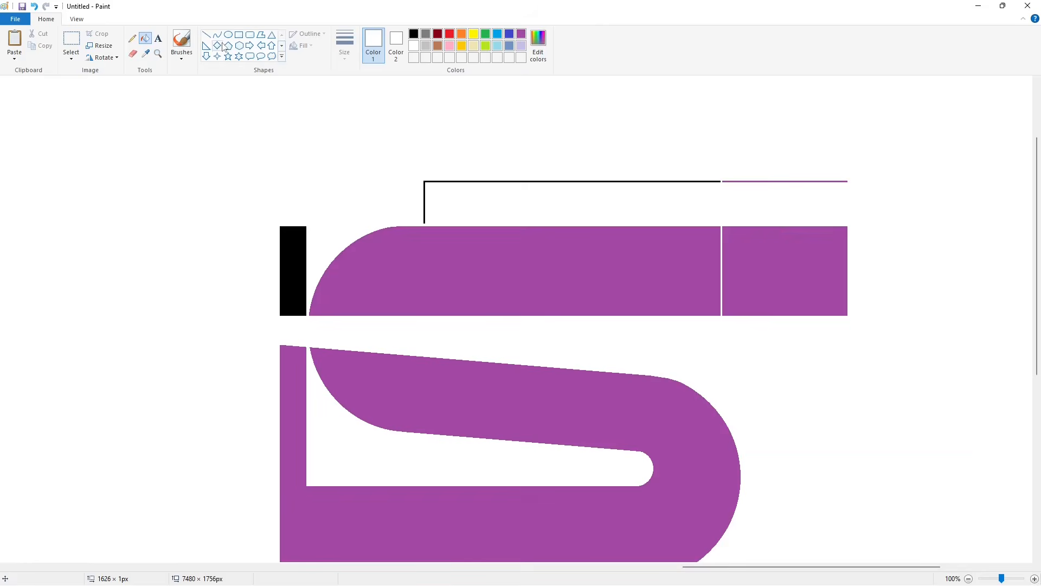
pyautogui.click(788, 276)
pyautogui.click(746, 180)
pyautogui.click(424, 206)
pyautogui.click(293, 271)
# - Select and copy the cleaned-up spare S
pyautogui.click(70, 43)
pyautogui.scroll(-2, 750, 100)
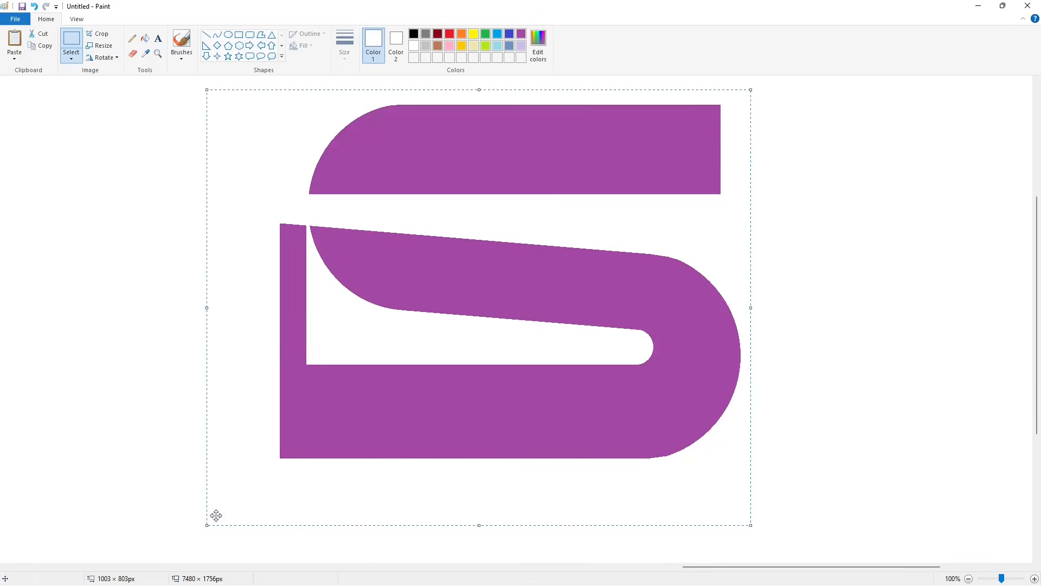
pyautogui.moveTo(235, 341); pyautogui.dragTo(234, 342)
# - Paste the S copy over the original S and align it so that it covers the black arc on the purple parts
pyautogui.moveTo(689, 566); pyautogui.dragTo(118, 564)
pyautogui.scroll(2, 519, 44)
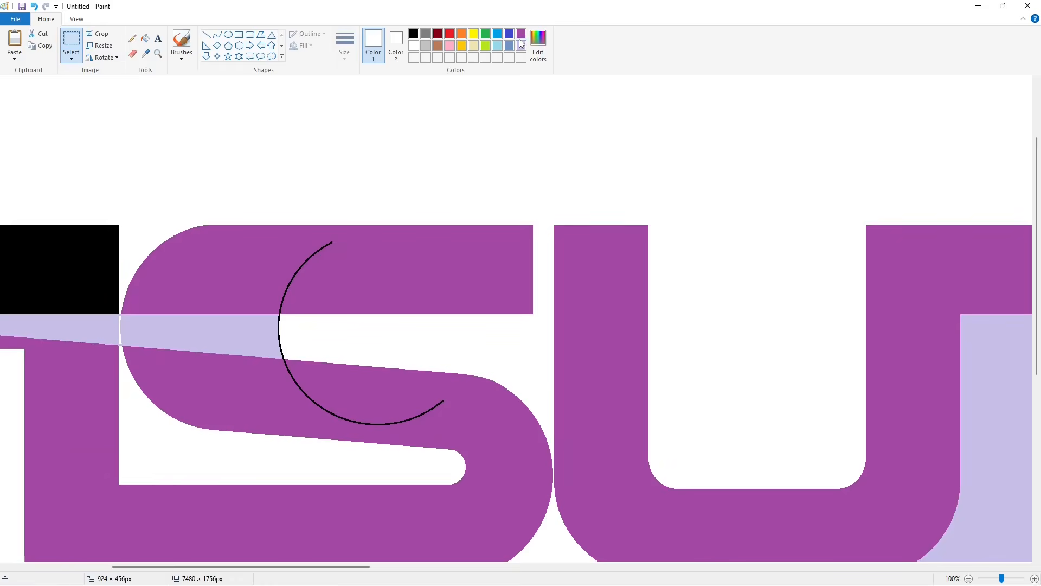
pyautogui.click(147, 39)
pyautogui.click(347, 260)
pyautogui.hotkey('ctrl', 'v')
pyautogui.moveTo(335, 131); pyautogui.dragTo(382, 265)
pyautogui.press('Down')
pyautogui.press('Down')
pyautogui.press('Down')
pyautogui.press('Down')
pyautogui.press('Down')
pyautogui.press('Down')
pyautogui.press('Down')
pyautogui.press('Down')
pyautogui.press('Down')
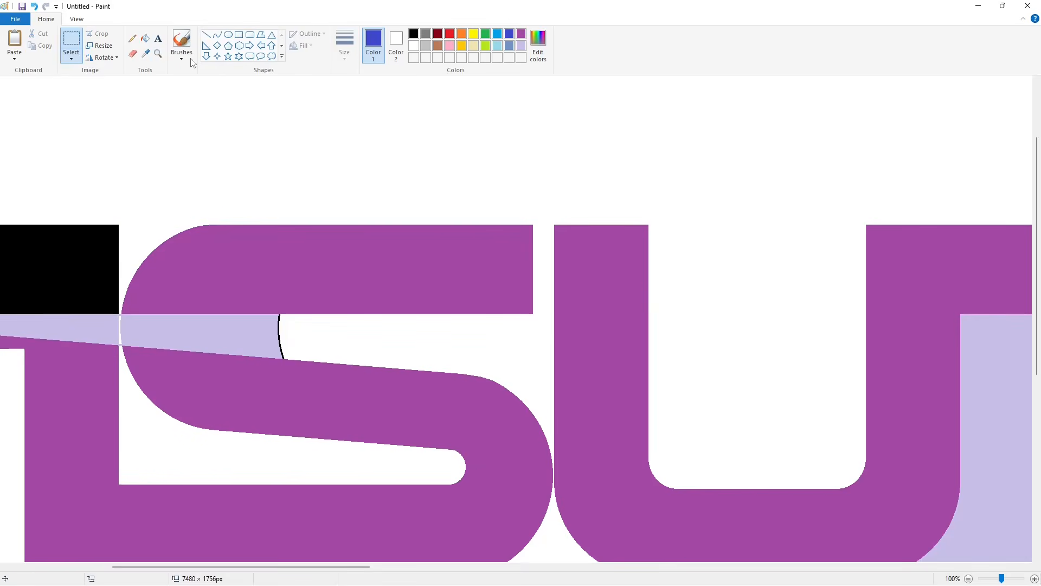
# - Fill the lavender gap through the A and S and the remaining black arc piece white
pyautogui.click(145, 38)
pyautogui.click(414, 46)
pyautogui.click(127, 325)
# - Cut the leftover A leg off the spare S with a white line and white fill, and copy the trimmed S
pyautogui.moveTo(326, 567); pyautogui.dragTo(525, 568)
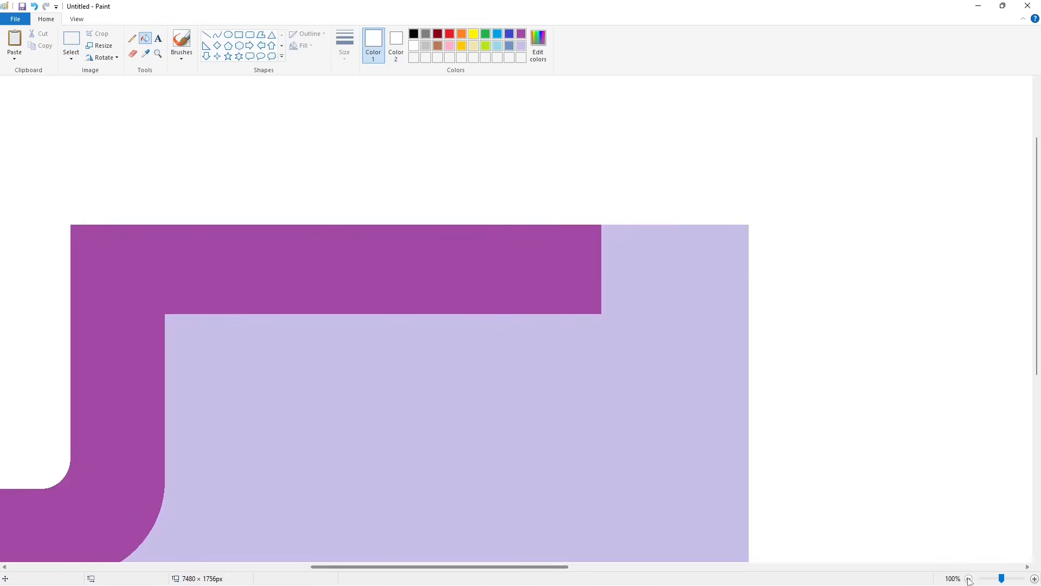
pyautogui.click(969, 579)
pyautogui.moveTo(347, 567); pyautogui.dragTo(796, 567)
pyautogui.click(206, 34)
pyautogui.moveTo(676, 330); pyautogui.dragTo(675, 386)
pyautogui.click(145, 38)
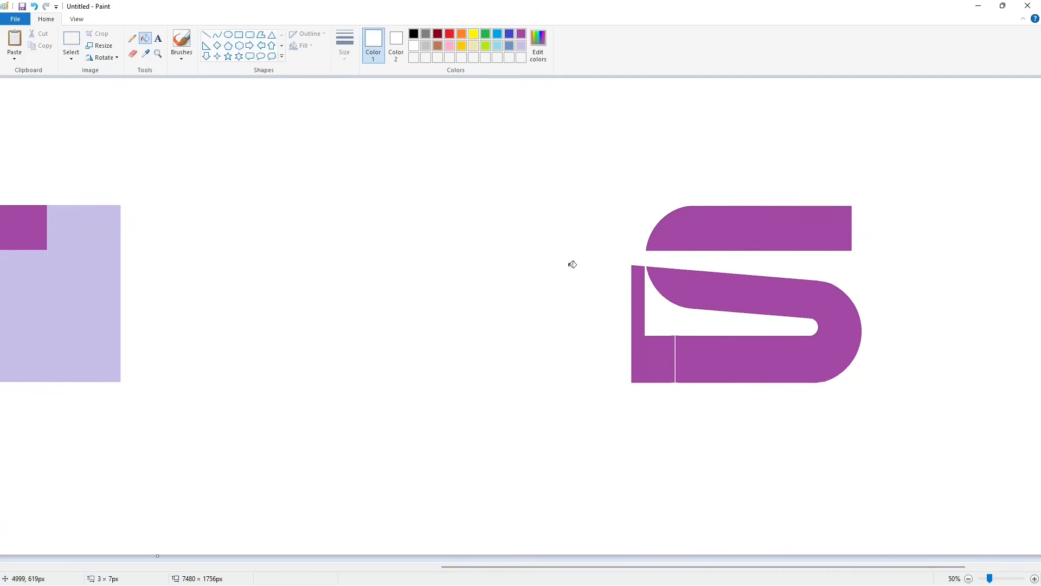
pyautogui.click(638, 304)
pyautogui.click(71, 39)
pyautogui.moveTo(596, 567); pyautogui.dragTo(499, 543)
# - Fill the U and its attached top bar with indigo
pyautogui.click(1034, 579)
pyautogui.scroll(-2, 499, 433)
pyautogui.click(145, 38)
pyautogui.click(508, 34)
pyautogui.click(507, 258)
pyautogui.keyDown('ctrl'); pyautogui.scroll(-2, 857, 410); pyautogui.keyUp('ctrl')
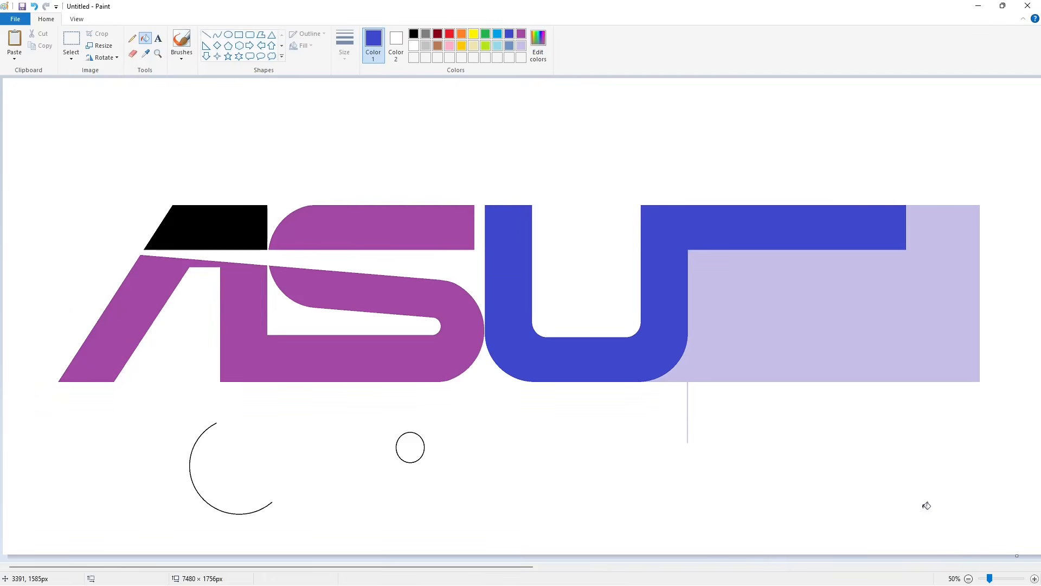
# - Paste the purple S onto the band beside the U, aligning its top bar with the U's indigo bar
pyautogui.click(1034, 579)
pyautogui.moveTo(232, 566); pyautogui.dragTo(496, 567)
pyautogui.scroll(2, 483, 434)
pyautogui.hotkey('ctrl', 'v')
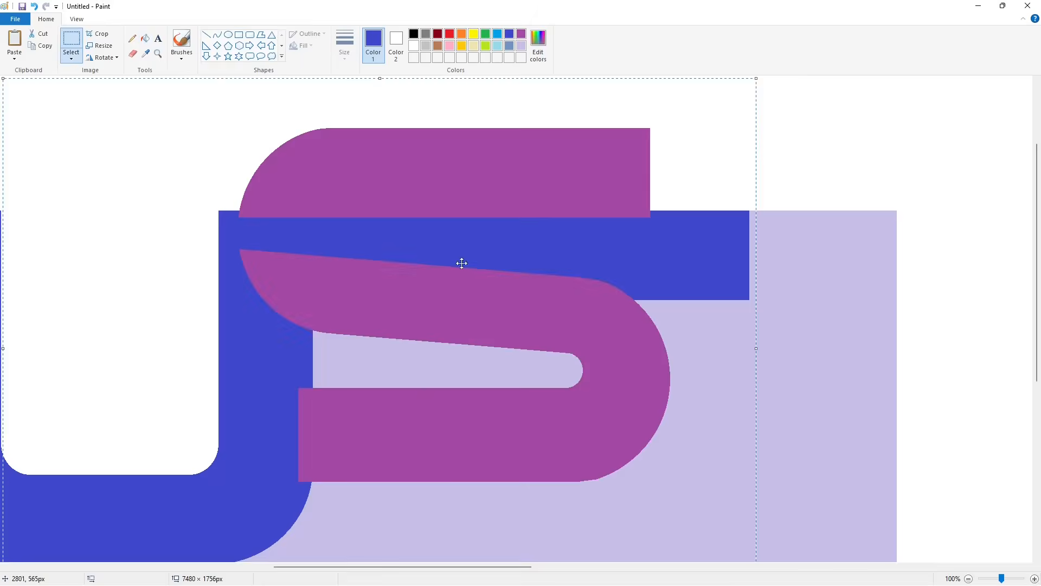
pyautogui.moveTo(401, 207); pyautogui.dragTo(480, 289)
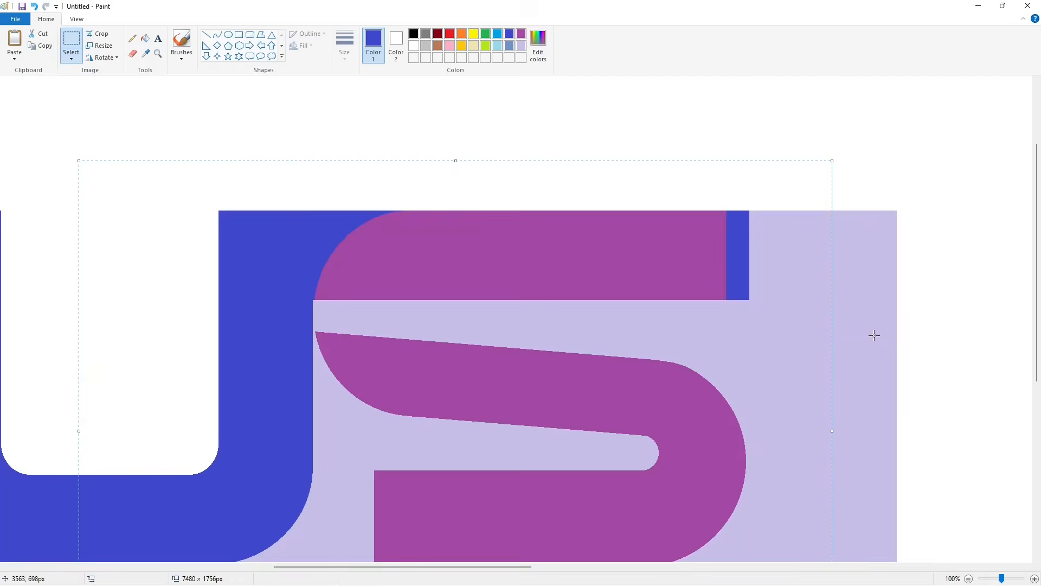
pyautogui.click(919, 337)
# - Copy the lower-left end of the final S into the U's opening and fill the copy's lavender margin white
pyautogui.scroll(-2, 919, 336)
pyautogui.moveTo(358, 321); pyautogui.dragTo(485, 489)
pyautogui.hotkey('ctrl', 'c')
pyautogui.hotkey('ctrl', 'v')
pyautogui.moveTo(98, 163); pyautogui.dragTo(128, 212)
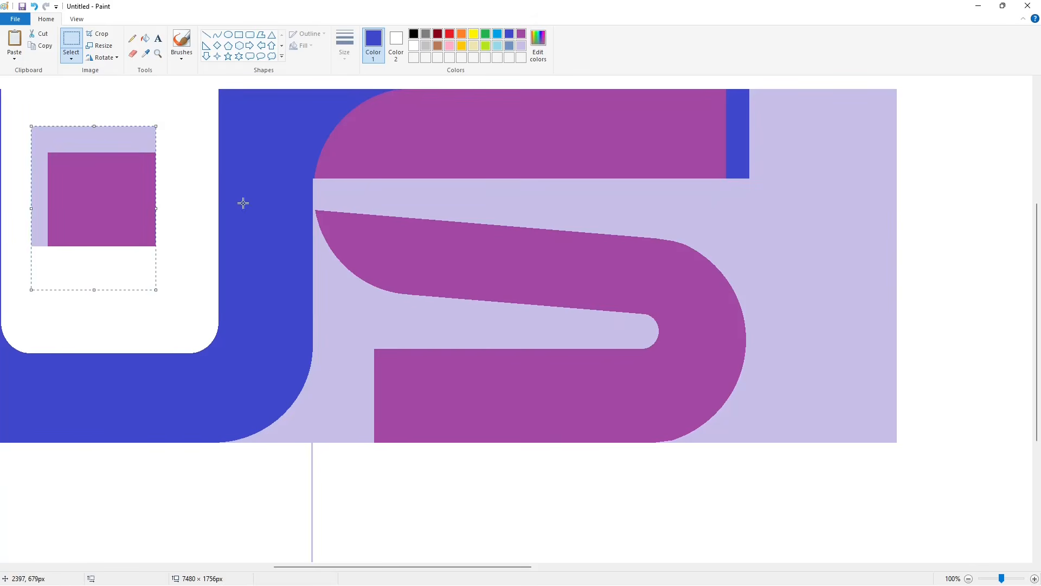
pyautogui.click(242, 201)
pyautogui.click(145, 39)
pyautogui.click(413, 45)
pyautogui.click(132, 147)
# - Copy the spare purple block and align it with the final S's bottom bar, extending the bar to the U
pyautogui.click(71, 42)
pyautogui.moveTo(24, 116); pyautogui.dragTo(168, 294)
pyautogui.hotkey('ctrl', 'c')
pyautogui.hotkey('ctrl', 'v')
pyautogui.moveTo(74, 157); pyautogui.dragTo(363, 392)
pyautogui.press('Down')
pyautogui.press('Left')
pyautogui.press('Left')
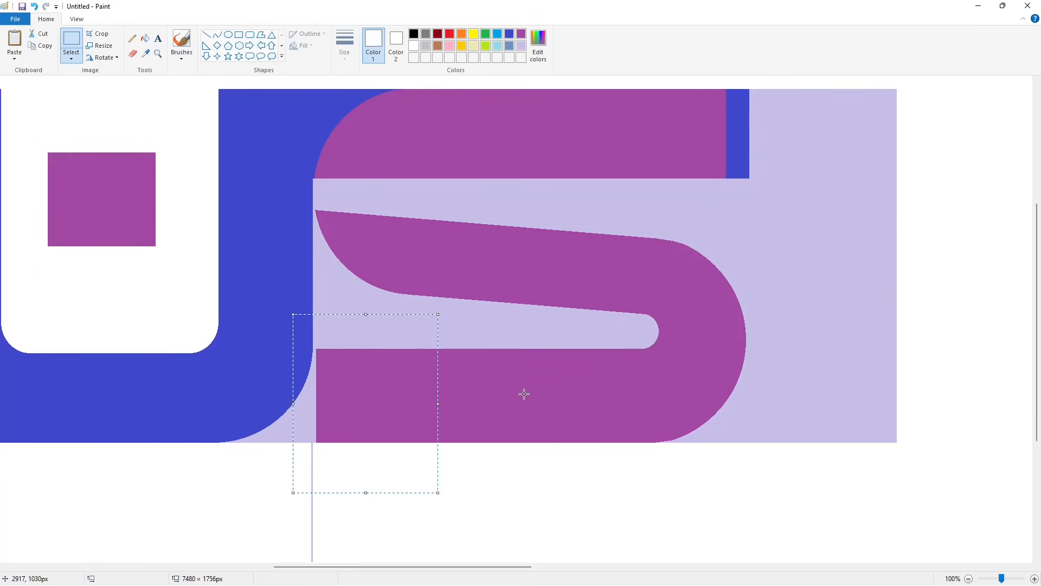
pyautogui.click(524, 394)
# - Fill the spare purple block, the lavender band around the final S, its indigo end strip and the leftover outlines white
pyautogui.scroll(4, 964, 540)
pyautogui.scroll(-2, 670, 433)
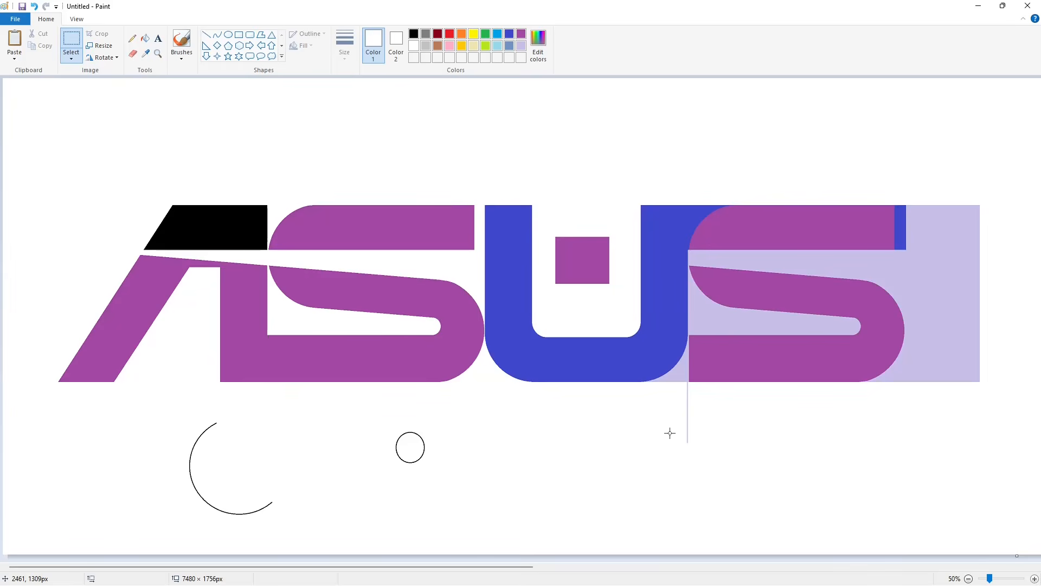
pyautogui.click(144, 39)
pyautogui.click(582, 260)
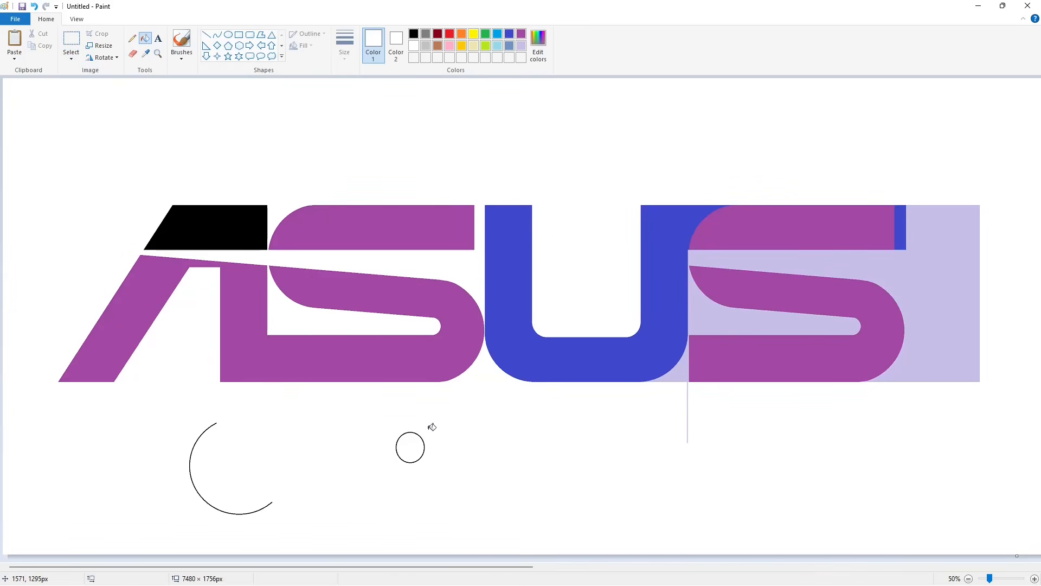
pyautogui.click(788, 260)
pyautogui.click(900, 234)
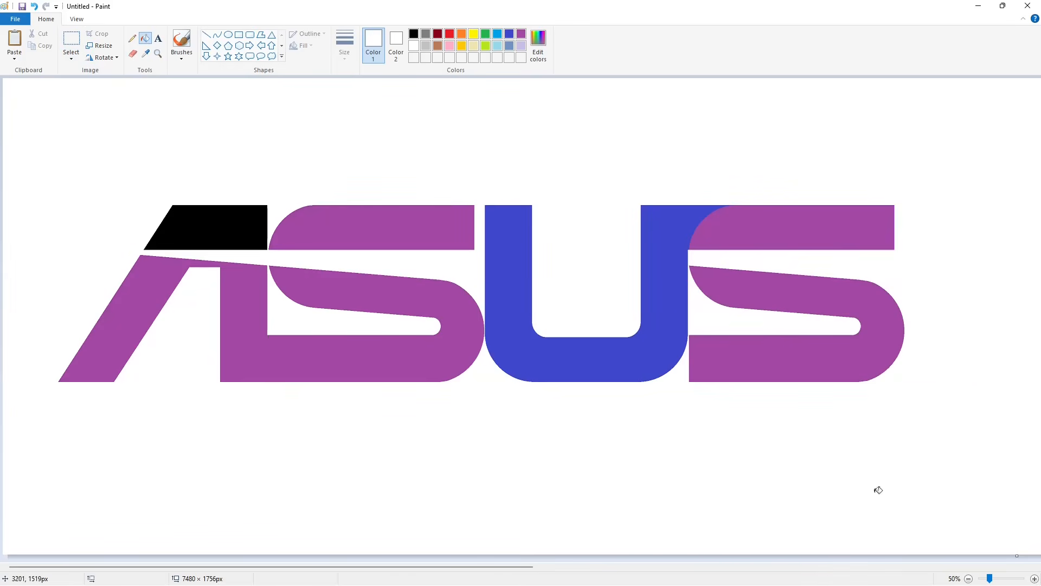
# - Separate the U from the final S with a vertical white line and fill the leftover indigo corner white
pyautogui.click(1035, 578)
pyautogui.moveTo(233, 567); pyautogui.dragTo(473, 567)
pyautogui.click(206, 34)
pyautogui.moveTo(423, 191); pyautogui.dragTo(419, 399)
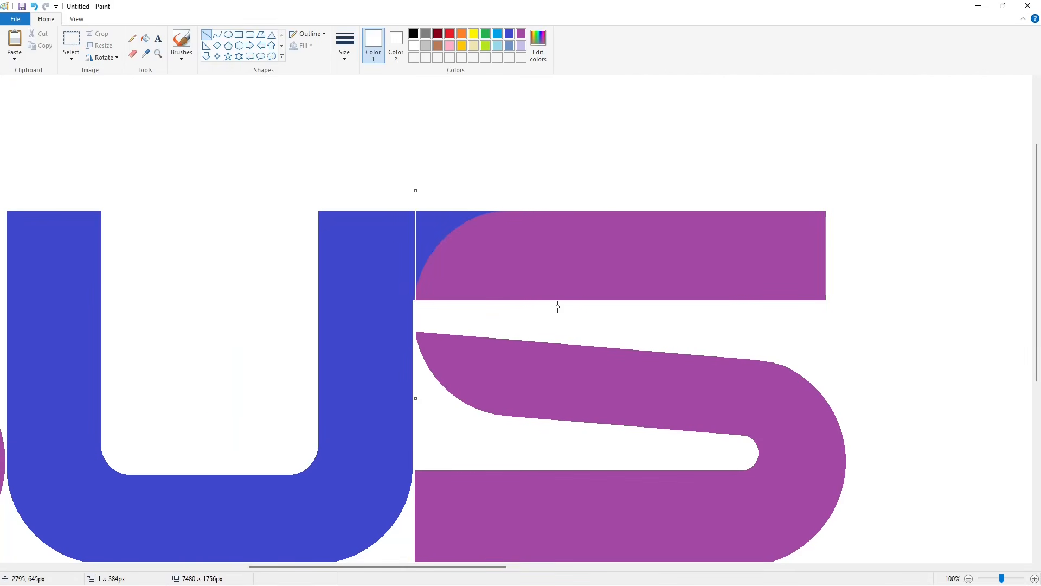
pyautogui.click(145, 39)
pyautogui.click(432, 228)
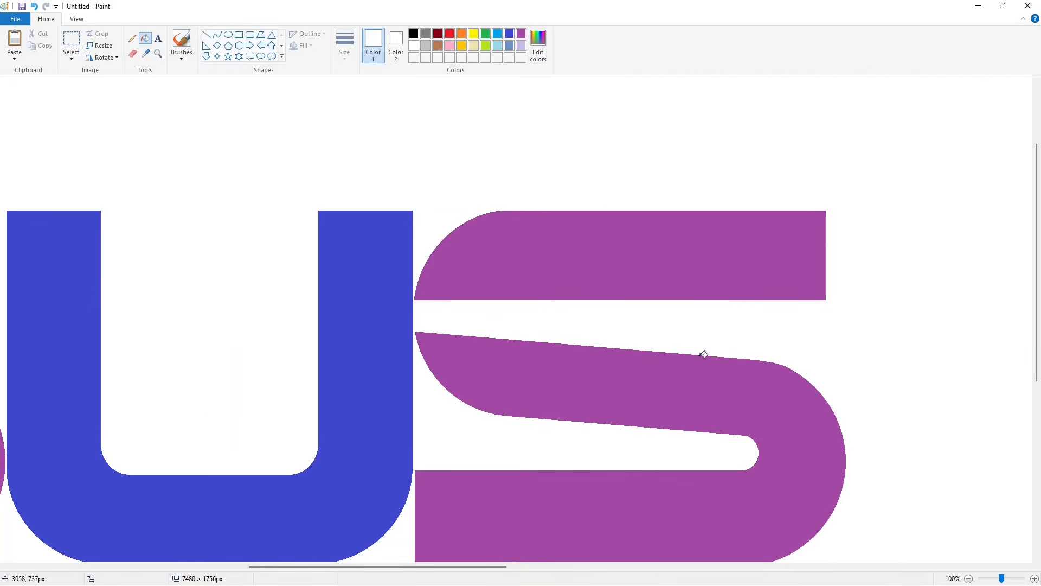
# - Draw a horizontal white line across both U stems, aligned with the lower edge of the S top bars
pyautogui.hscroll(-3, 361, 373)
pyautogui.click(361, 115)
pyautogui.moveTo(131, 288); pyautogui.dragTo(867, 288)
pyautogui.press('Down')
pyautogui.press('Down')
pyautogui.press('Down')
pyautogui.press('Down')
pyautogui.press('Down')
pyautogui.press('Down')
pyautogui.press('Down')
pyautogui.press('Down')
pyautogui.press('Down')
pyautogui.press('Down')
pyautogui.press('Down')
pyautogui.press('Down')
pyautogui.press('Down')
pyautogui.press('Down')
pyautogui.press('Down')
pyautogui.press('Down')
pyautogui.press('Down')
pyautogui.press('Down')
pyautogui.press('Down')
pyautogui.press('Down')
pyautogui.press('Up')
pyautogui.press('Up')
pyautogui.press('Up')
pyautogui.press('Up')
pyautogui.press('Up')
pyautogui.press('Up')
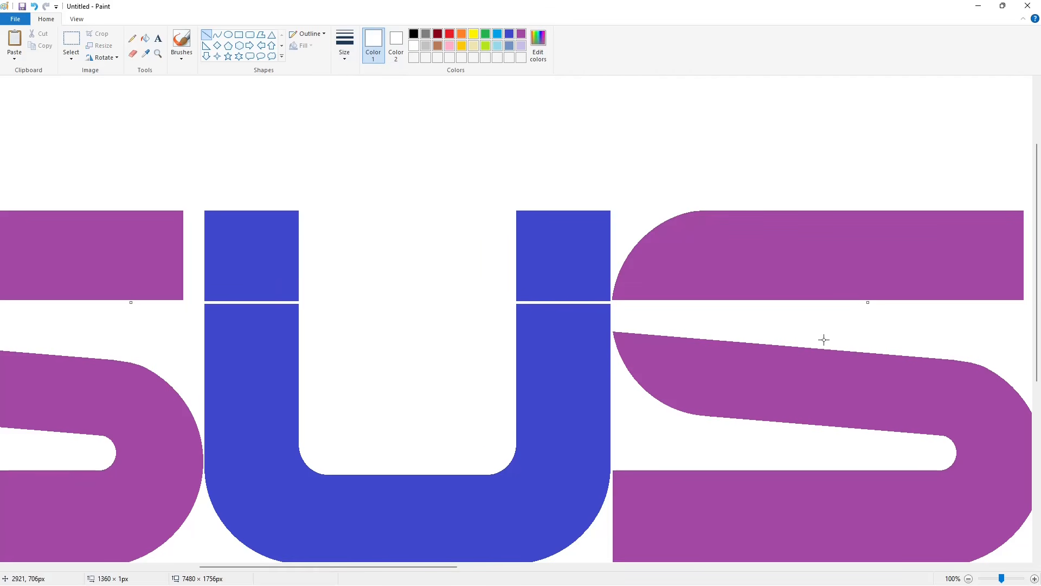
# - Turn the horizontal line black, nudge it up to the bars' lower edge, and fill the placed line white
pyautogui.click(413, 34)
pyautogui.press('Up')
pyautogui.press('Up')
pyautogui.press('Up')
pyautogui.click(145, 38)
pyautogui.click(413, 46)
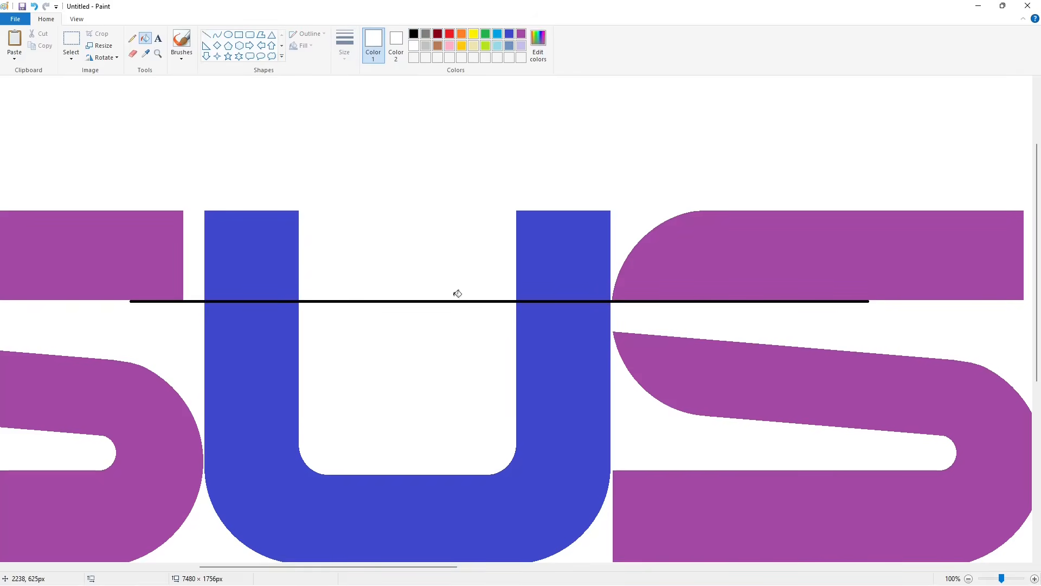
pyautogui.click(455, 301)
pyautogui.click(968, 578)
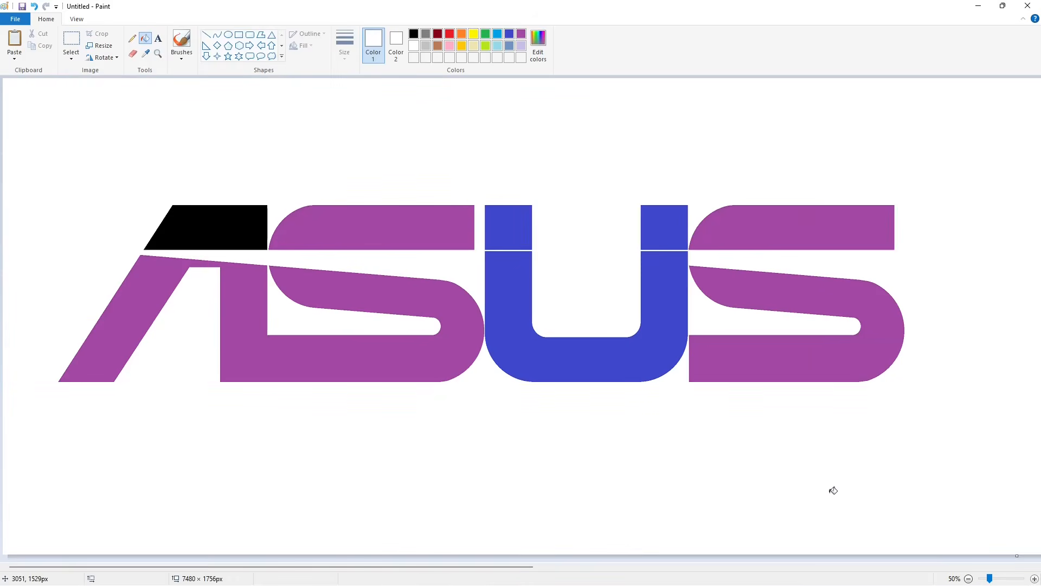
# - Draw a slanted white line across the U stems, in line with the sloping upper edges of both S shapes
pyautogui.click(206, 35)
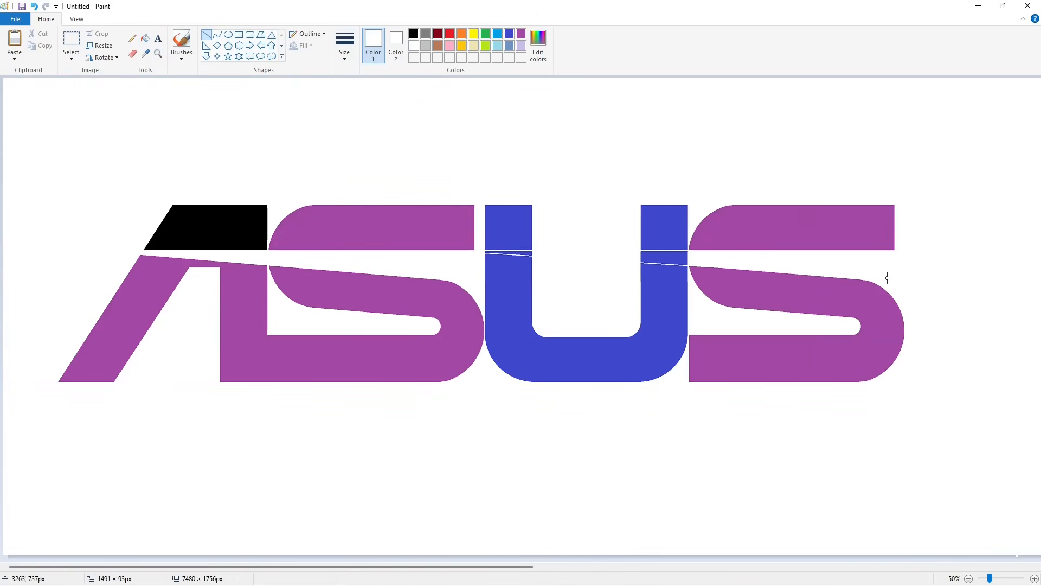